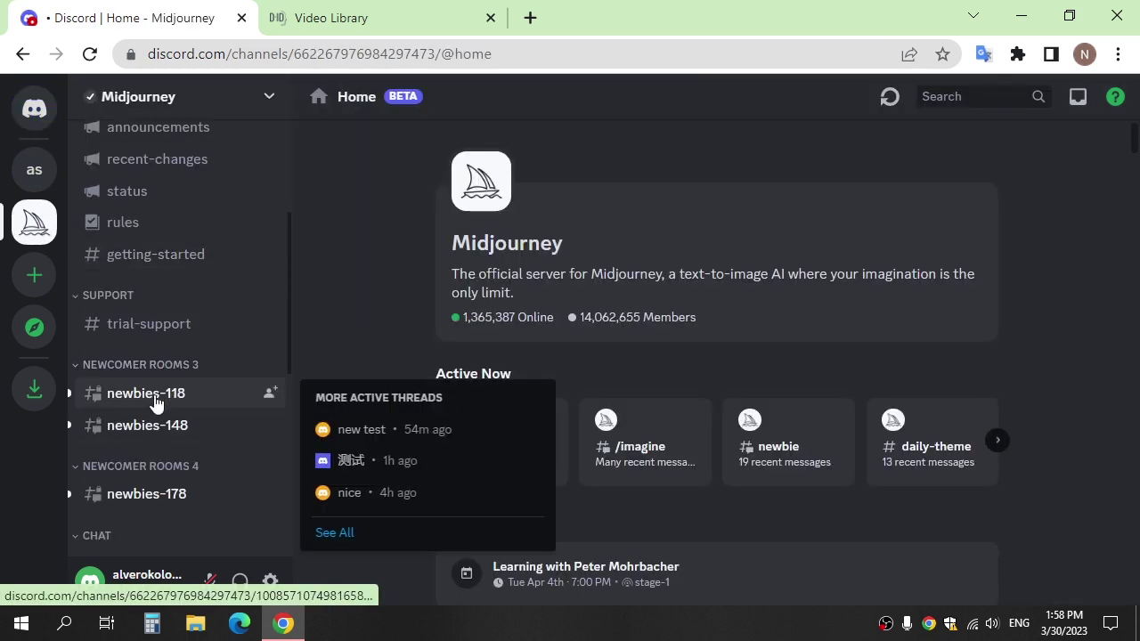
- After viewing newbies-118, create a personal Discord server from scratch with the default name
left_click(154, 397)
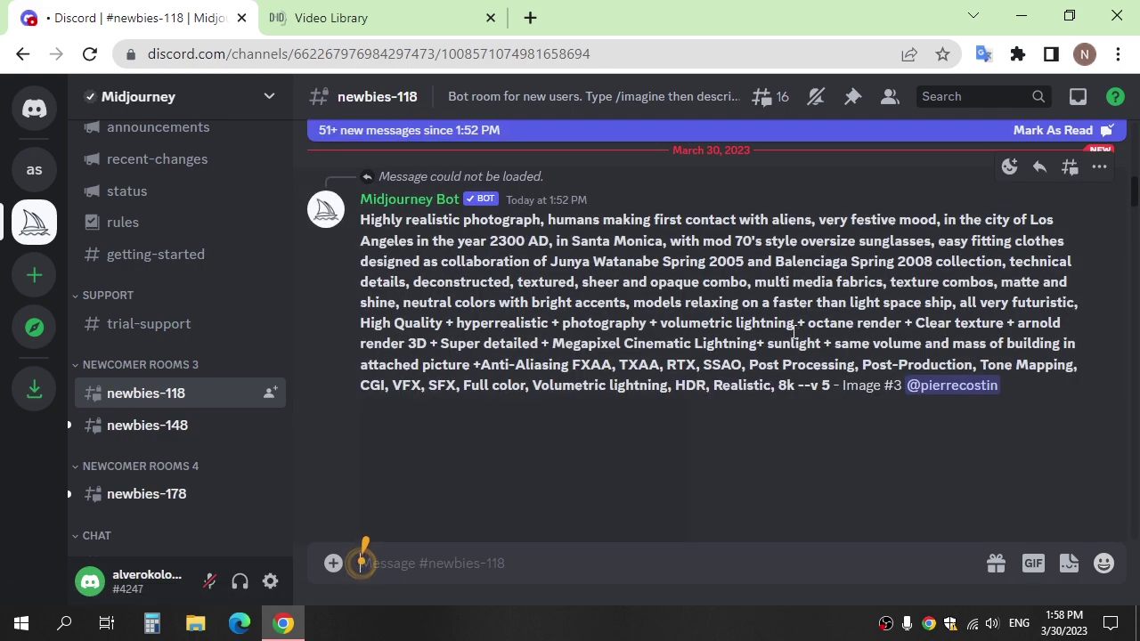
left_click(34, 275)
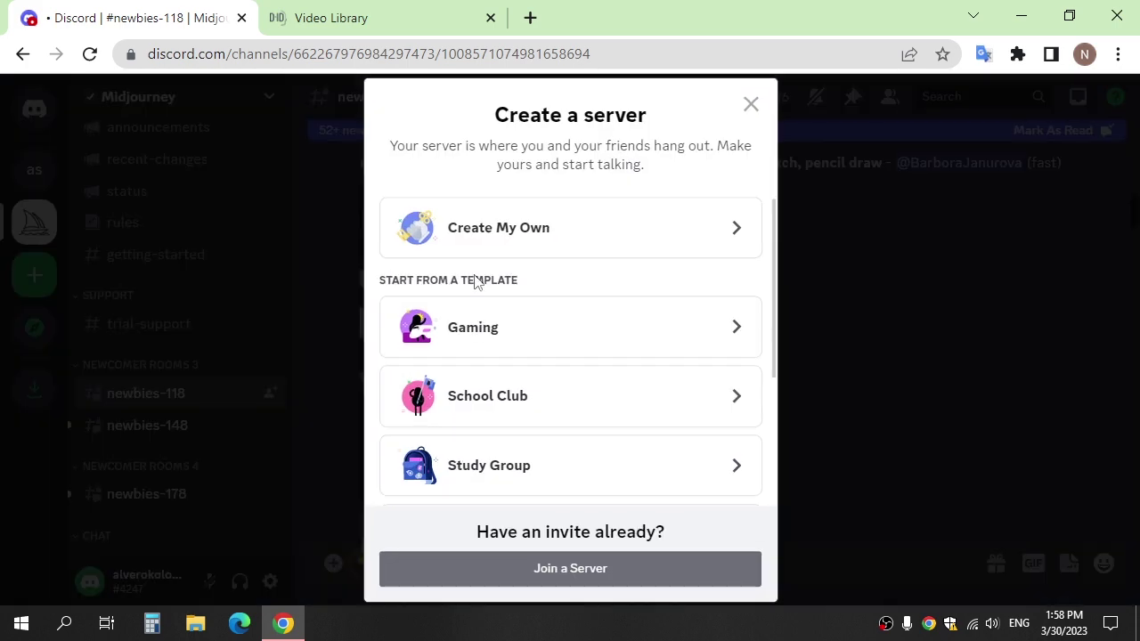
left_click(516, 233)
left_click(569, 332)
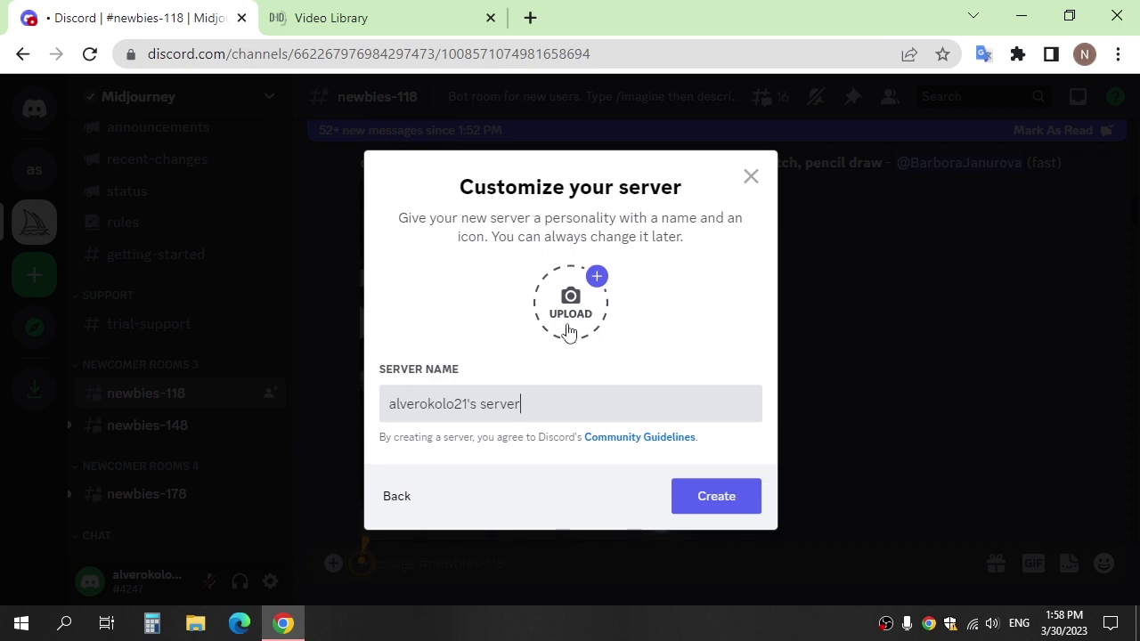
left_click(709, 500)
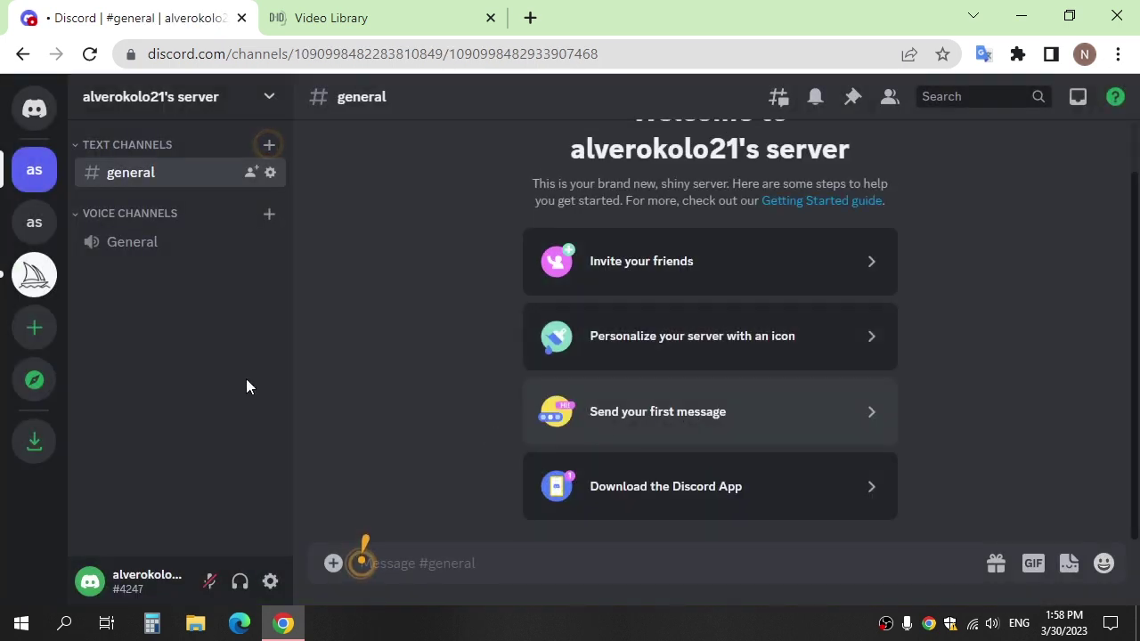
- Add the Midjourney Bot from newbies-118 to the new personal server and authorize it
left_click(34, 279)
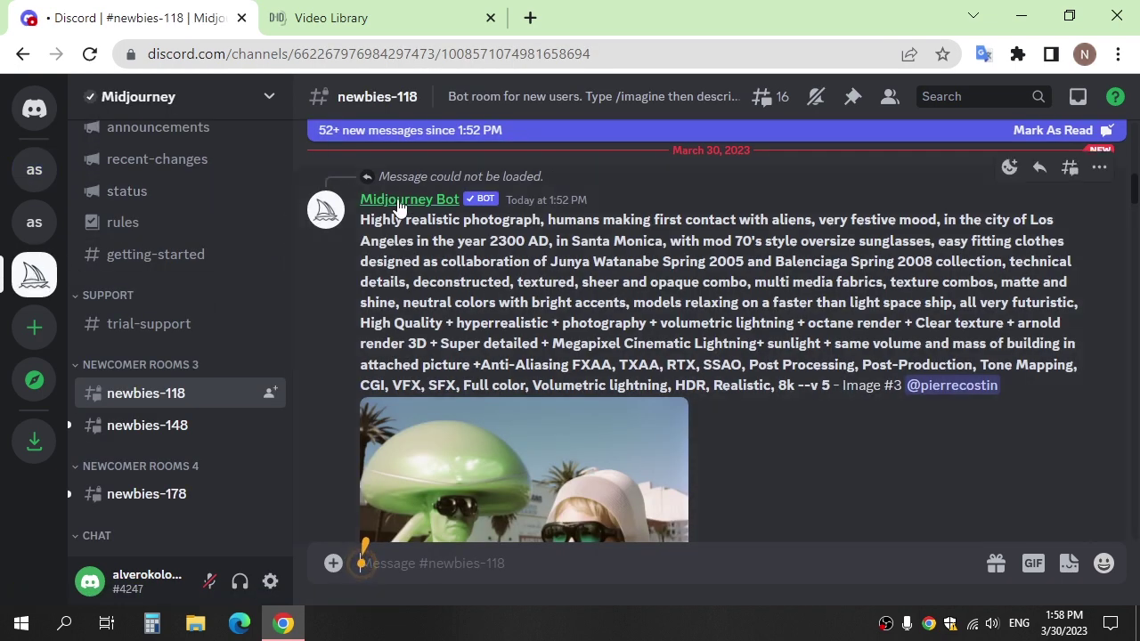
left_click(403, 203)
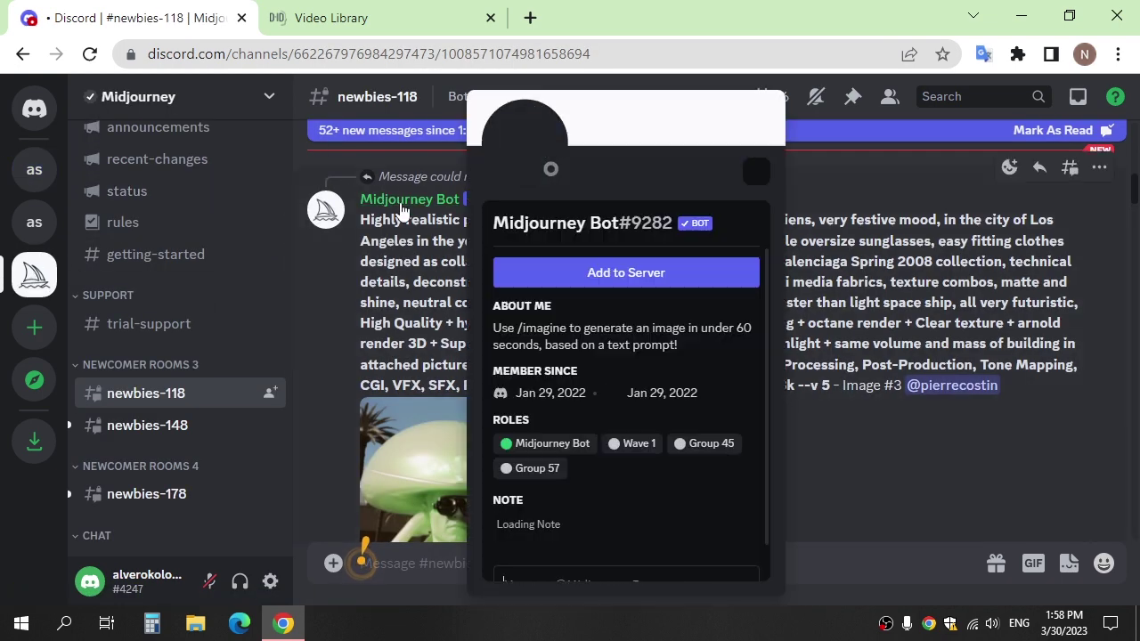
left_click(663, 273)
left_click(552, 431)
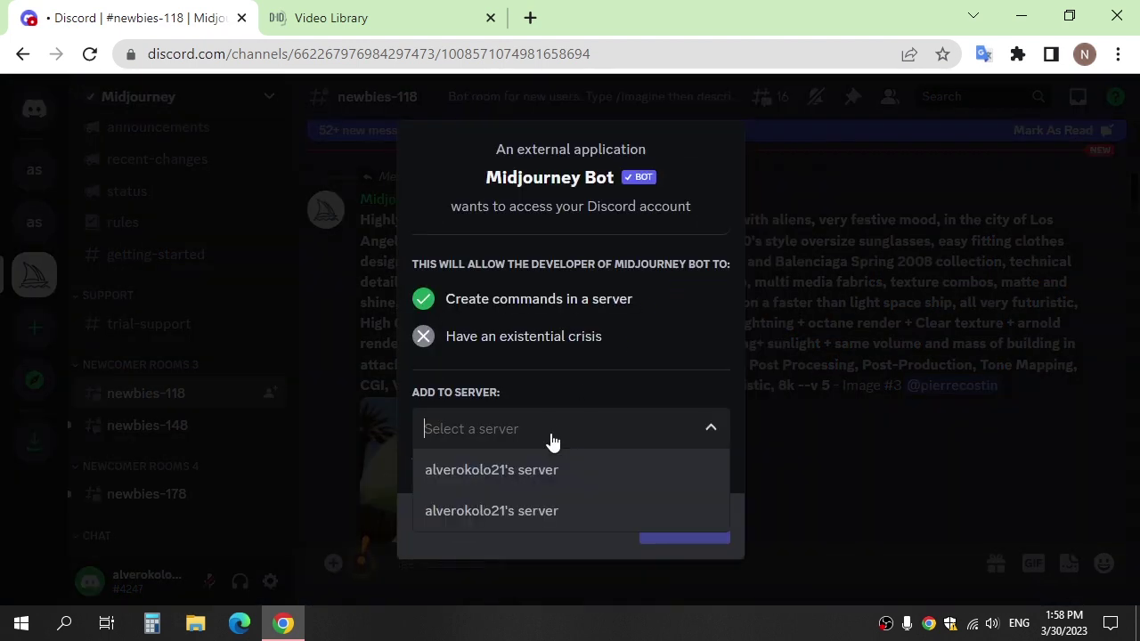
left_click(532, 470)
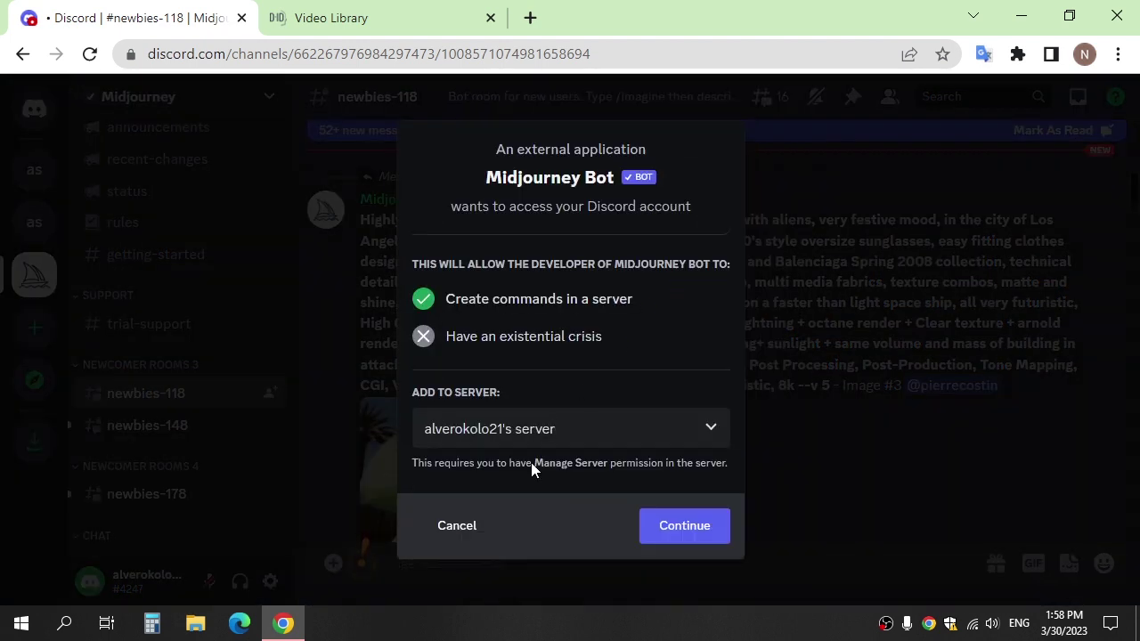
left_click(672, 525)
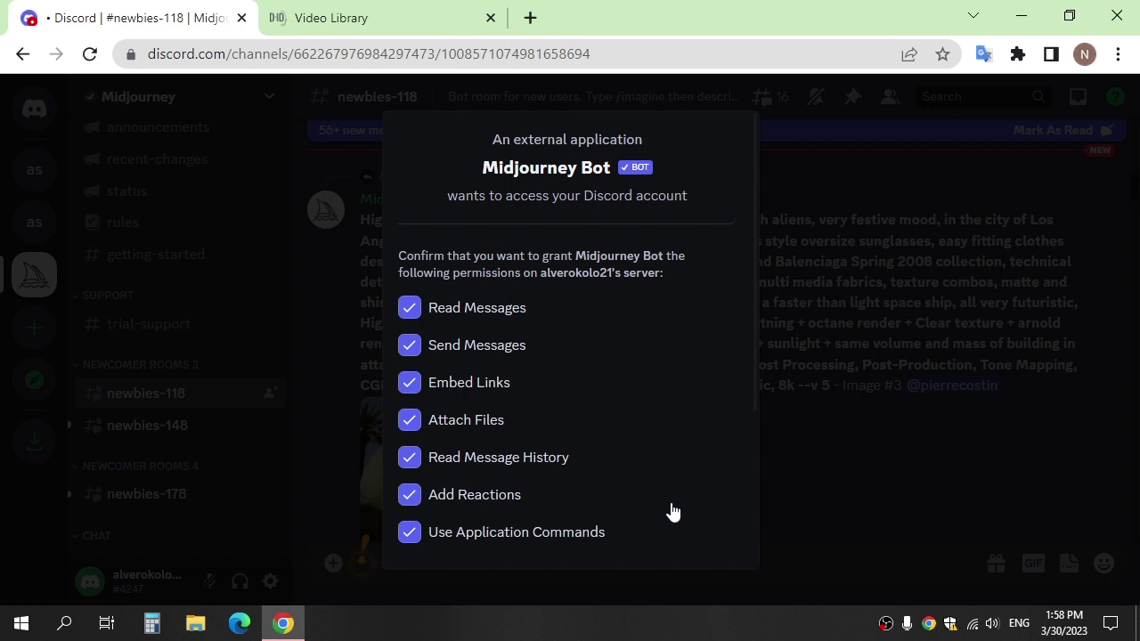
scroll(669, 514, "down", 3)
left_click(691, 537)
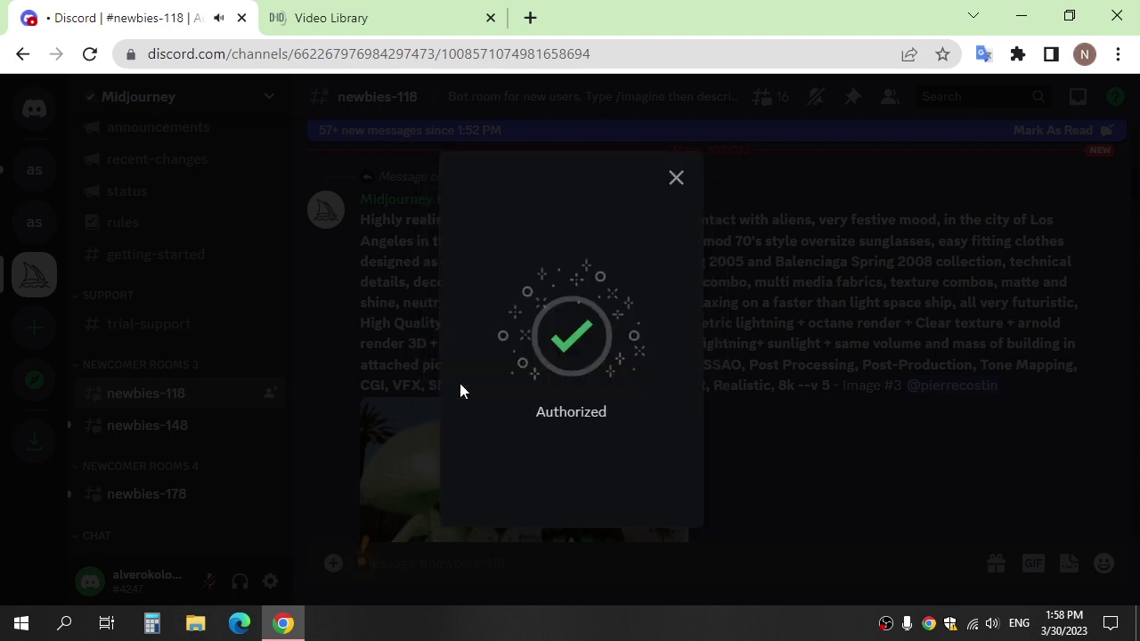
left_click(678, 179)
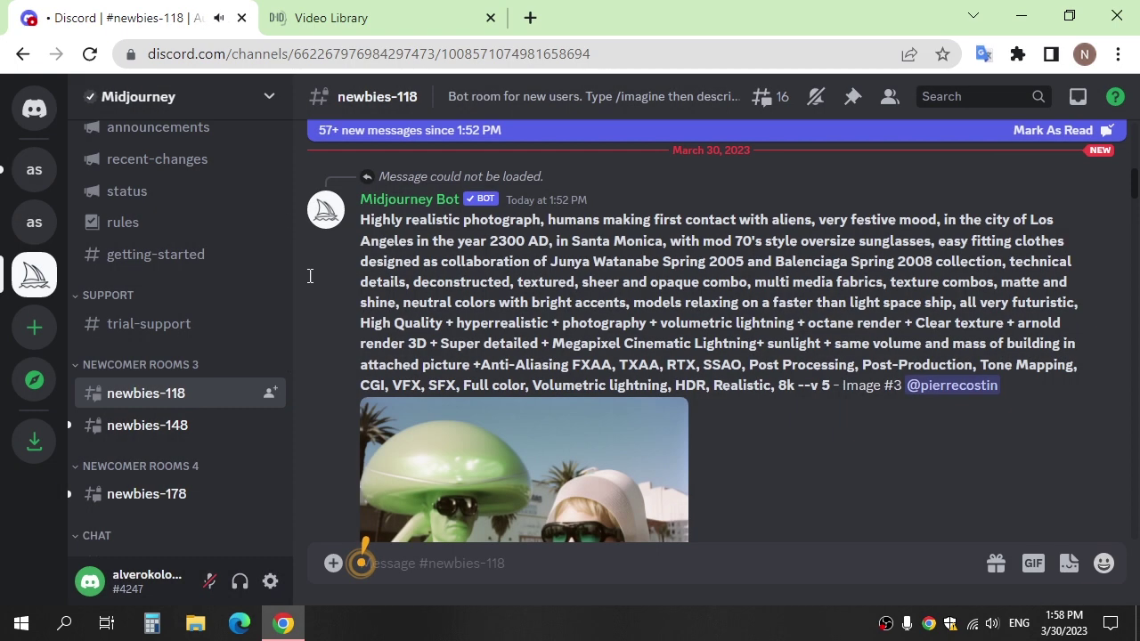
- Begin an /imagine command in the new server's general channel
left_click(29, 169)
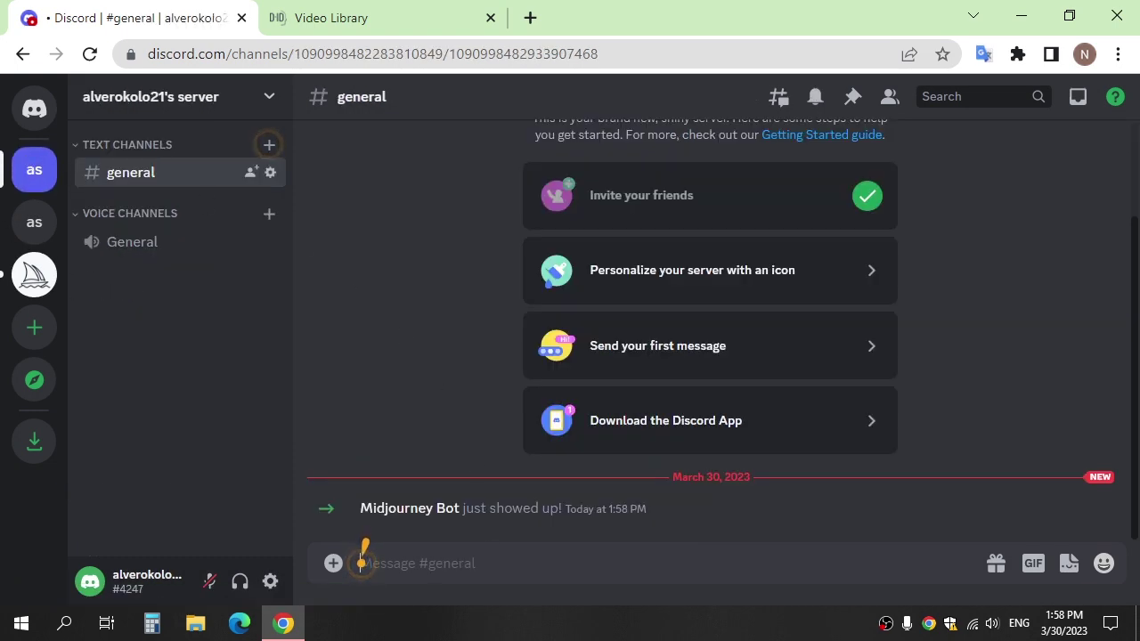
left_click(516, 564)
type("/")
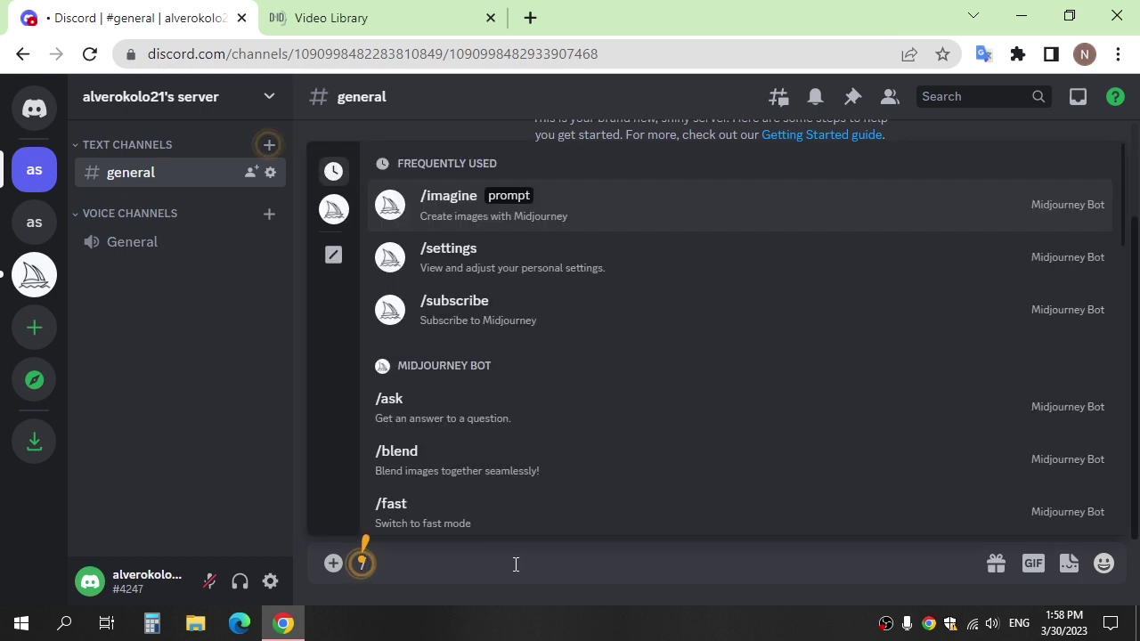
key("Return")
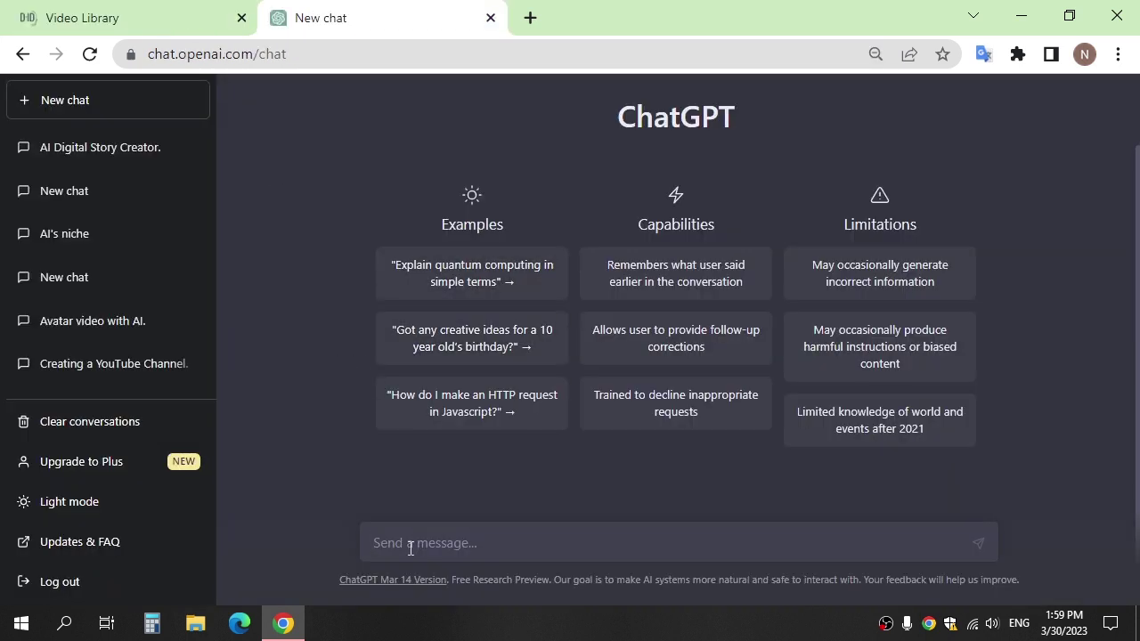
- Ask ChatGPT for a short video script about how to lose weight
type("give script short video about")
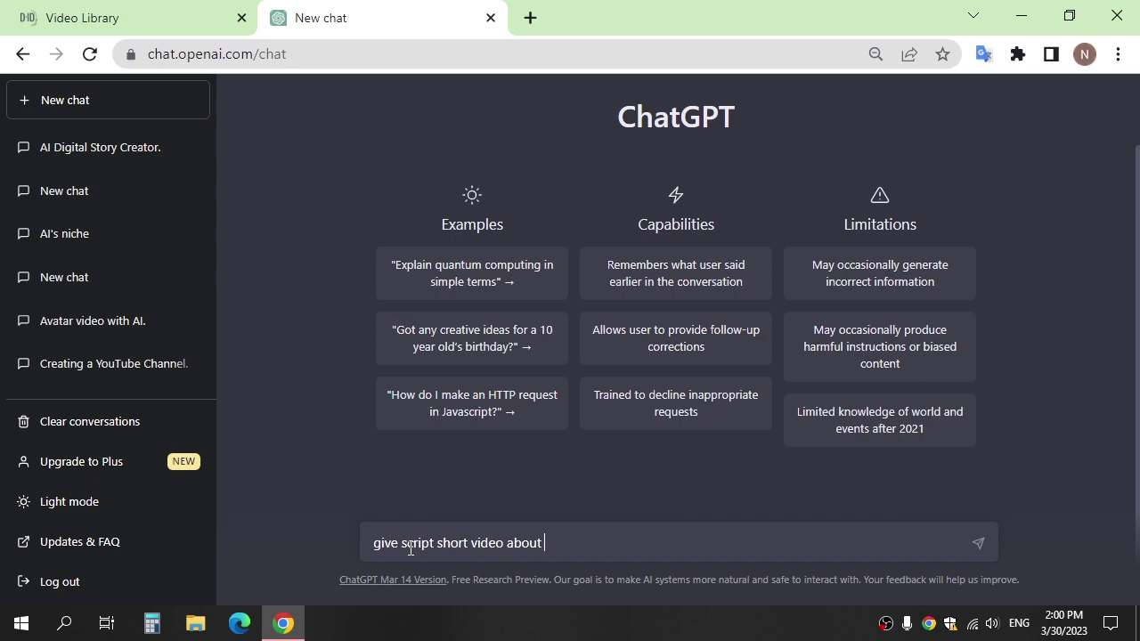
type("how to lose weight")
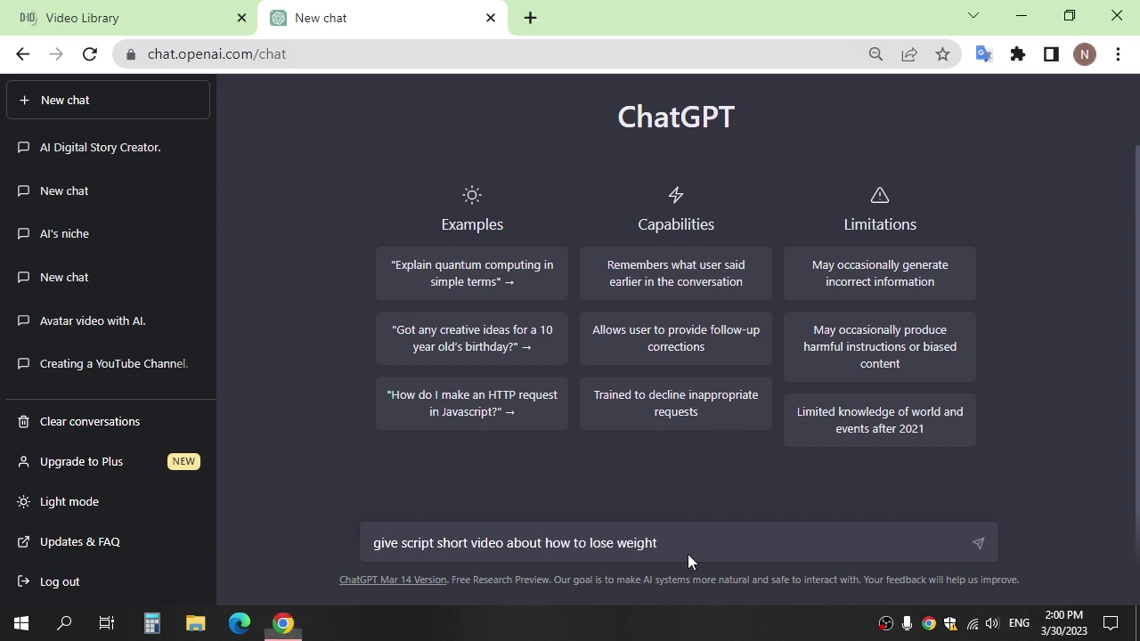
key("Return")
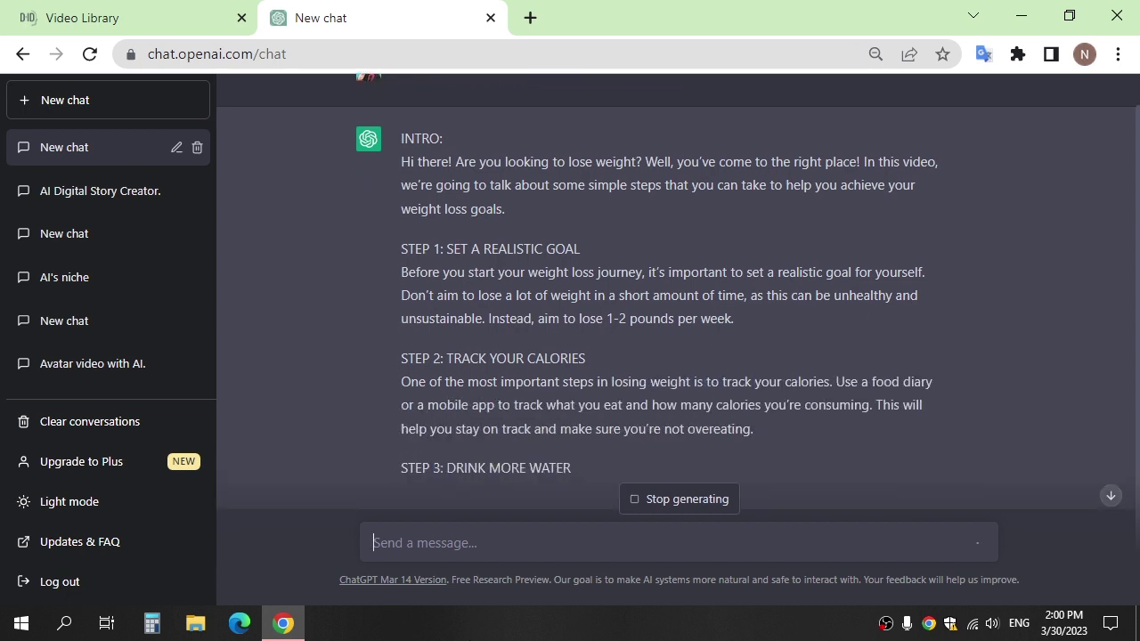
scroll(797, 376, "down", 1)
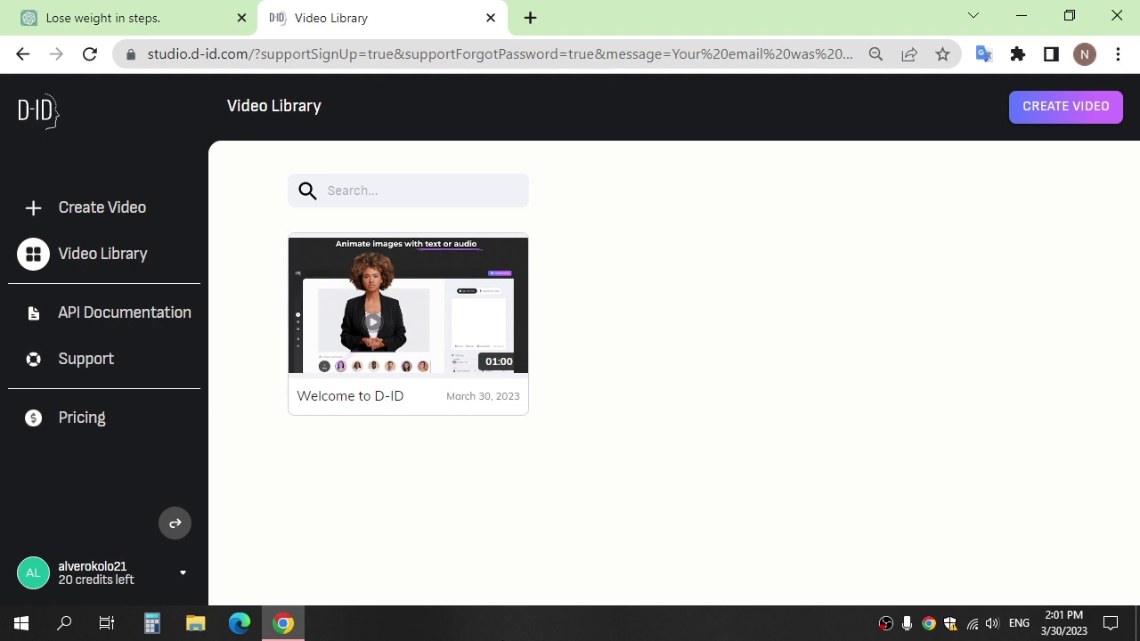
- Start a new vertical D-ID video using an uploaded presenter photo
left_click(111, 212)
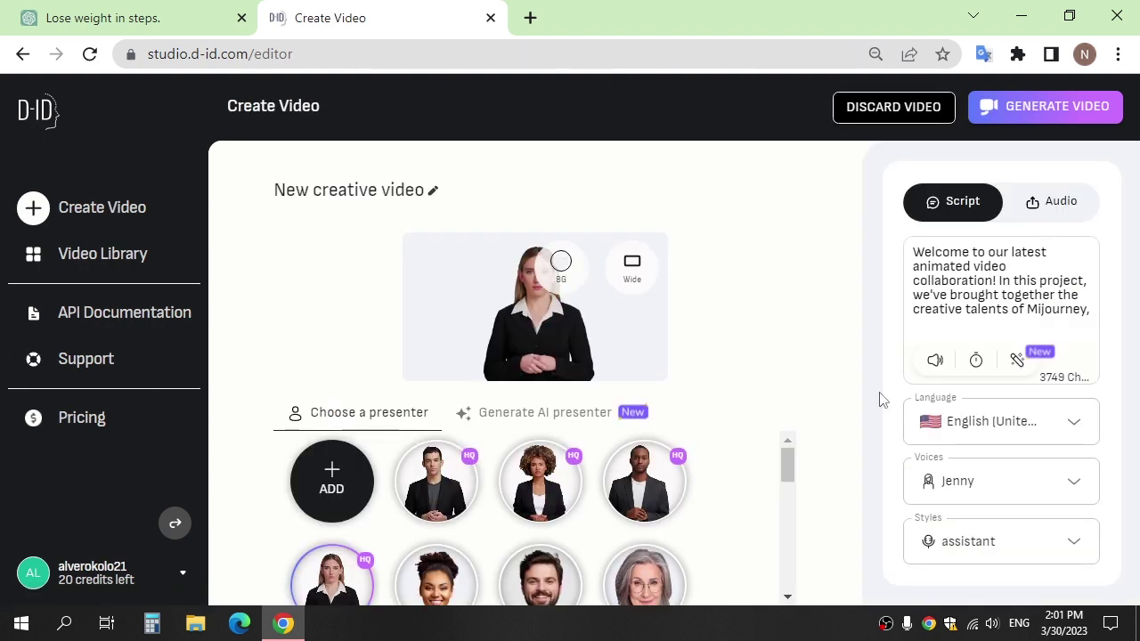
left_click(631, 278)
left_click(612, 414)
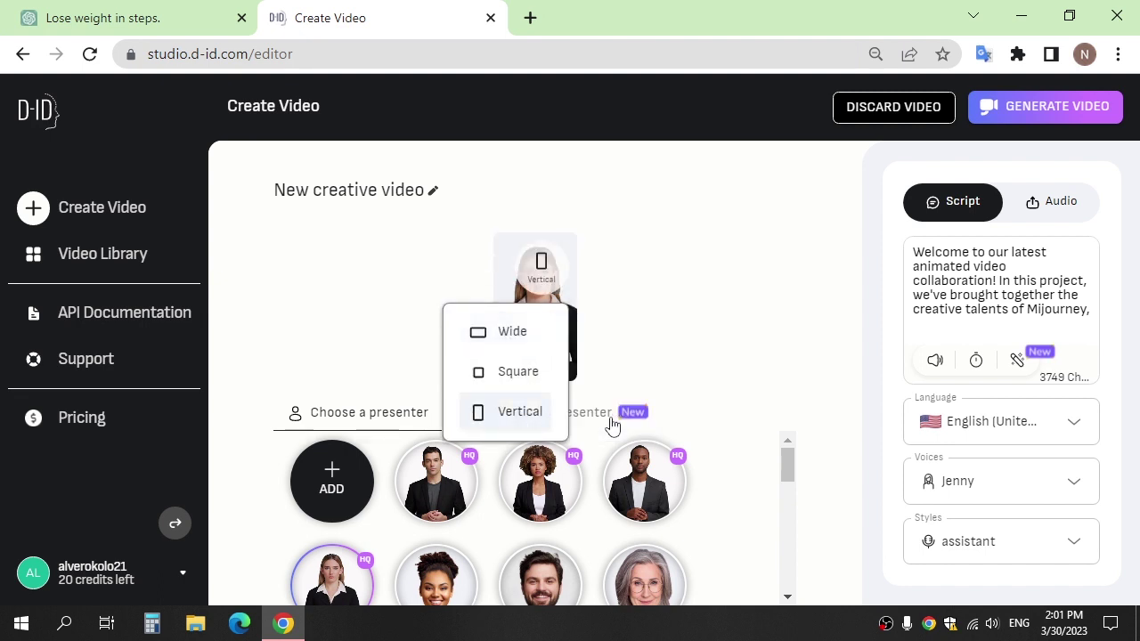
left_click(812, 327)
mouse_move(332, 480)
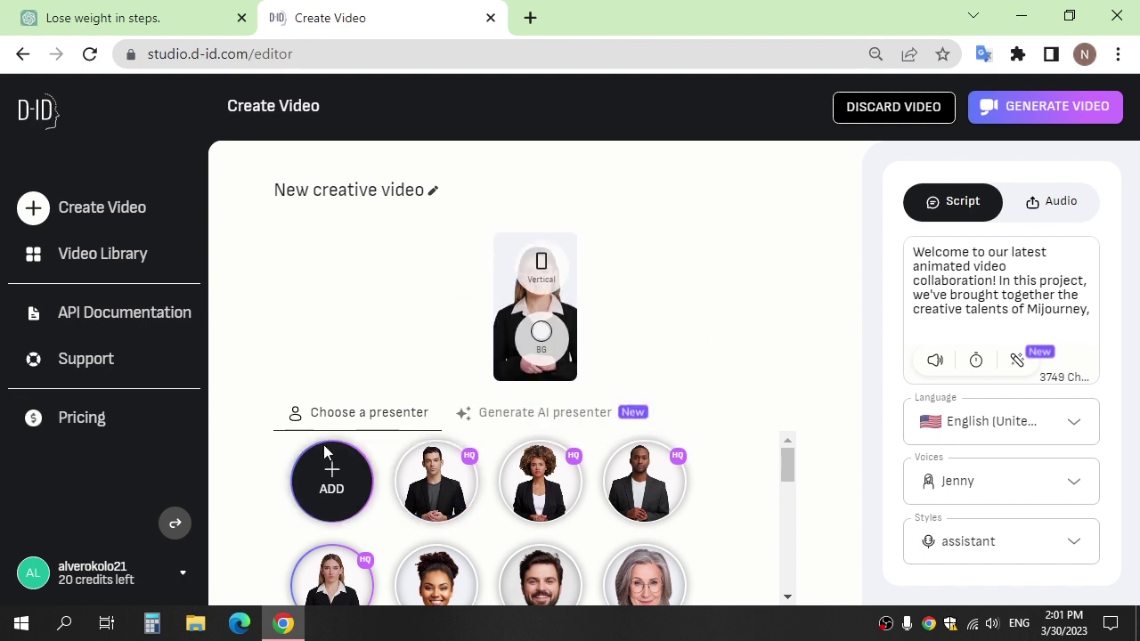
left_click(342, 499)
left_click(417, 427)
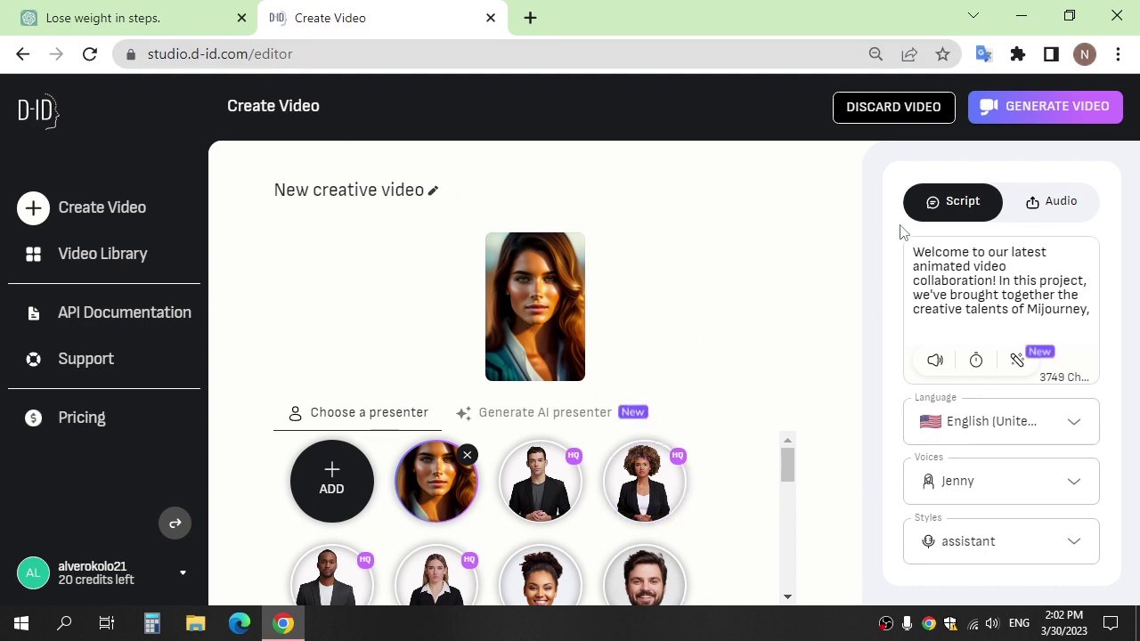
- Select the full ChatGPT weight-loss script through the outro for copying
left_click(53, 18)
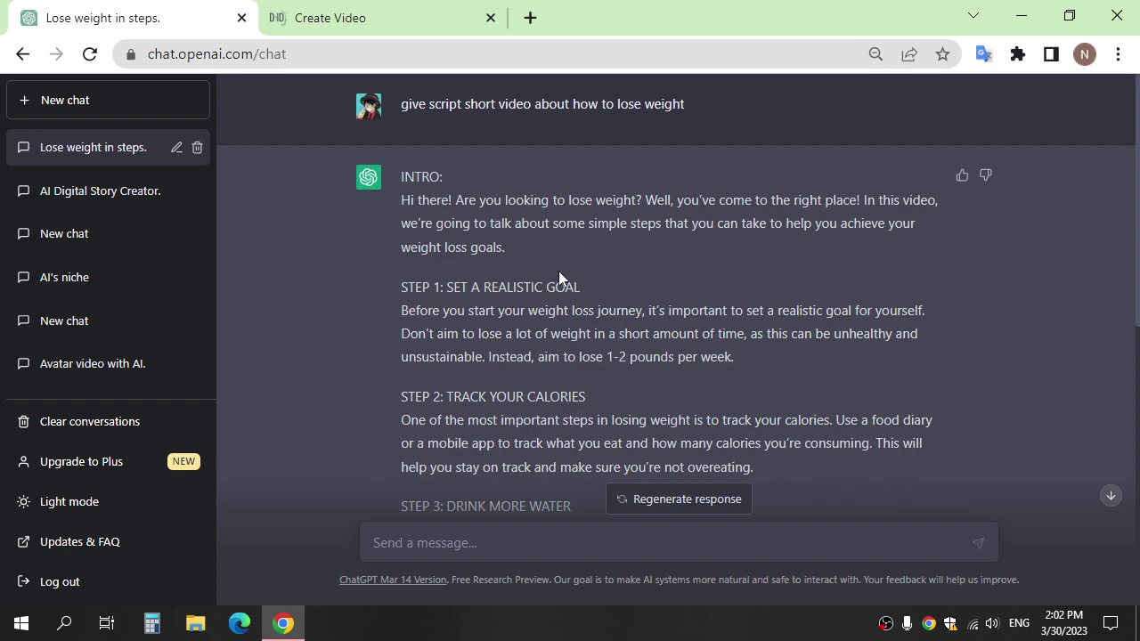
left_click_drag(403, 177, 812, 430)
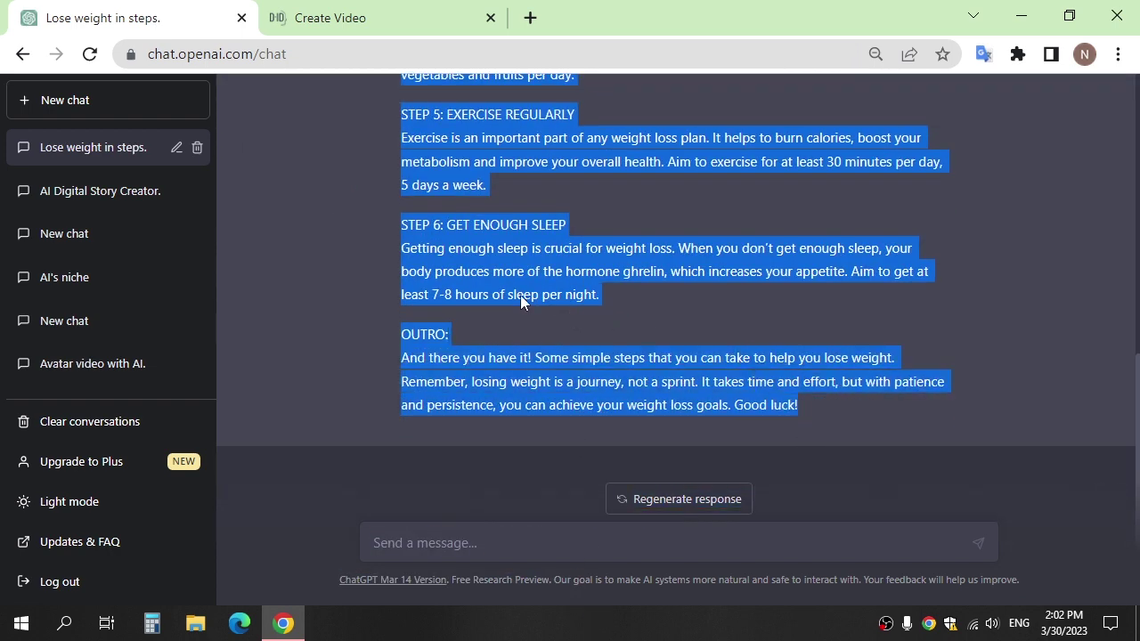
left_click(407, 22)
- Replace the presenter's old script with the pasted ChatGPT weight-loss text
left_click(932, 254)
key("ctrl+a")
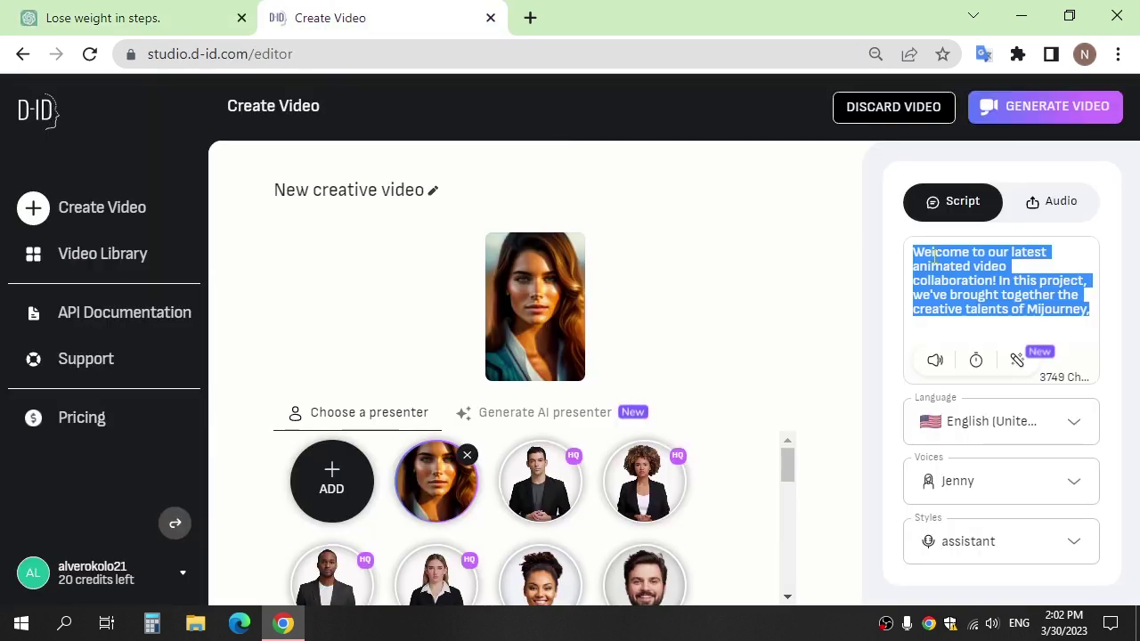
key("ctrl+v")
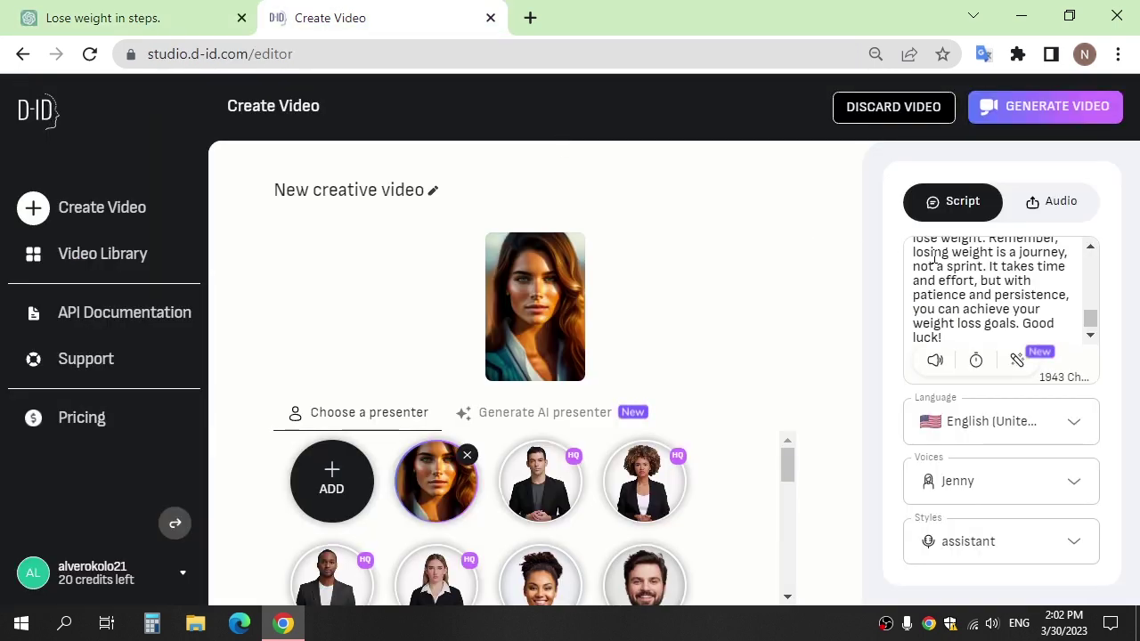
scroll(951, 273, "up", 3)
scroll(954, 277, "up", 3)
scroll(960, 281, "up", 3)
scroll(965, 287, "up", 2)
- Keep the narration language set to English
left_click(973, 426)
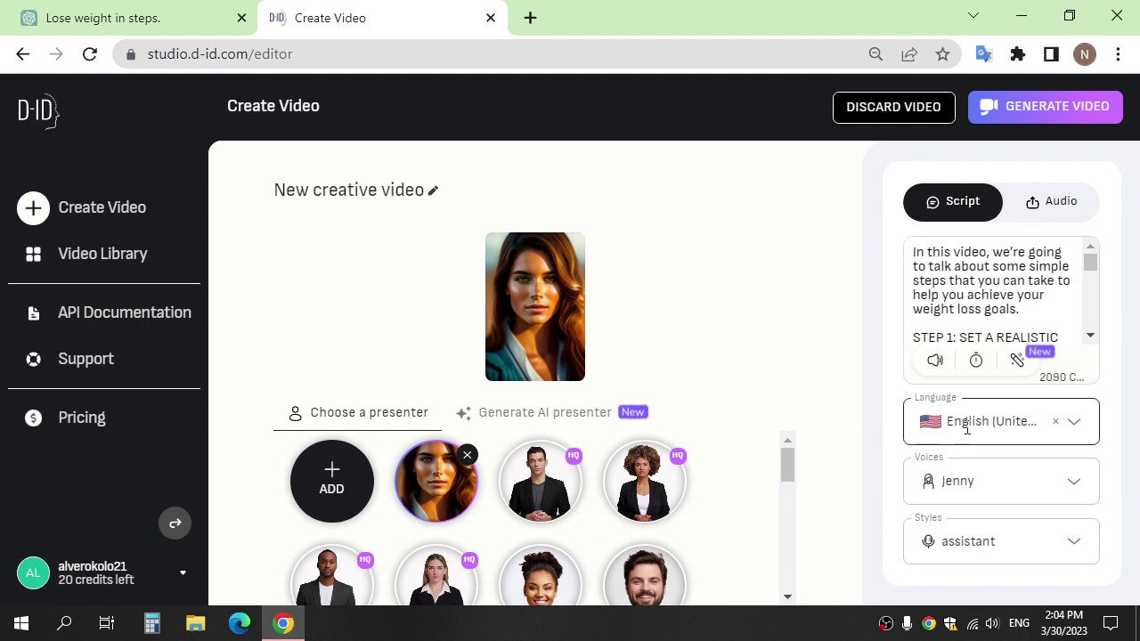
left_click(1080, 435)
scroll(1018, 303, "down", 5)
scroll(1018, 305, "down", 4)
scroll(1018, 303, "down", 3)
scroll(1018, 303, "down", 3)
scroll(1018, 303, "down", 3)
scroll(1018, 303, "down", 3)
left_click(997, 499)
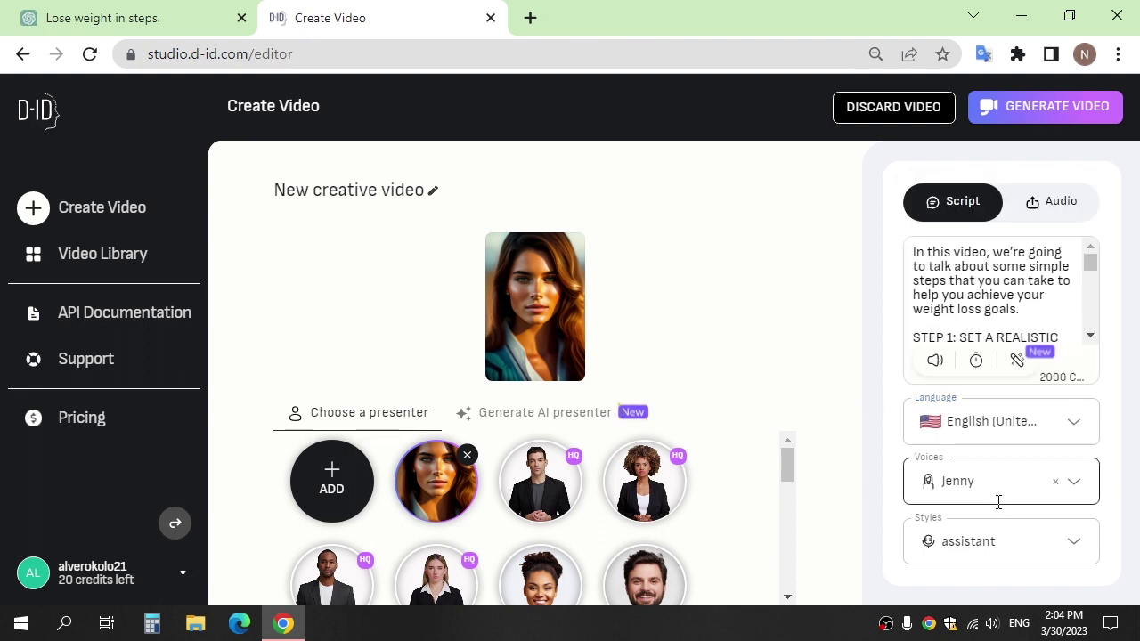
- Keep the Jenny voice with assistant style and return to the Script tab
left_click(1074, 491)
scroll(1022, 388, "down", 10)
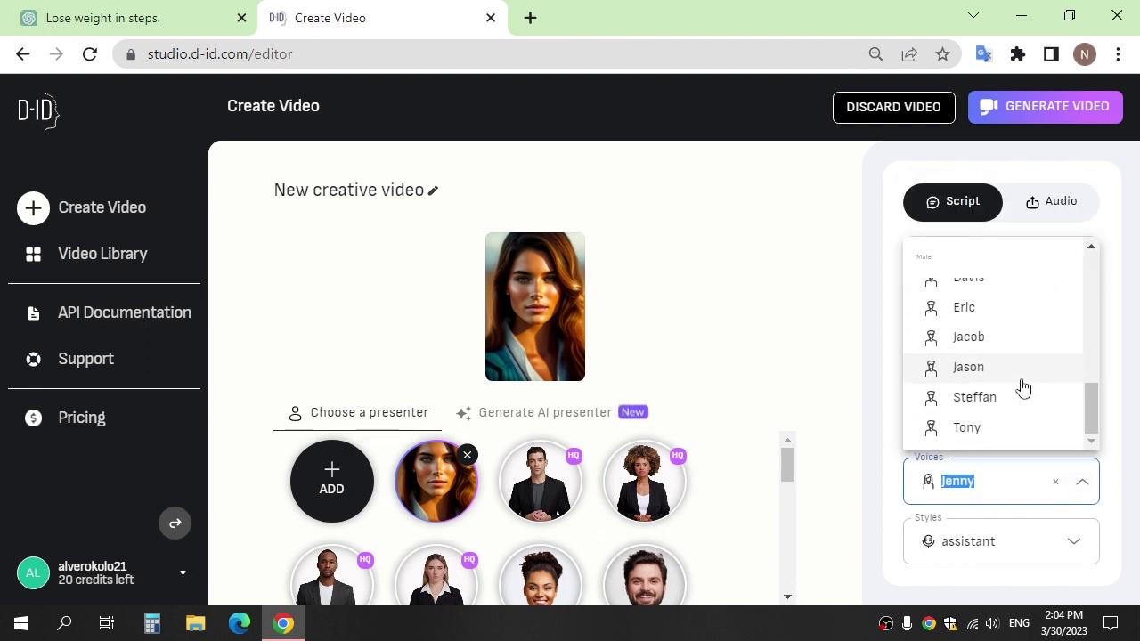
scroll(1018, 387, "up", 10)
left_click(872, 397)
left_click(1069, 541)
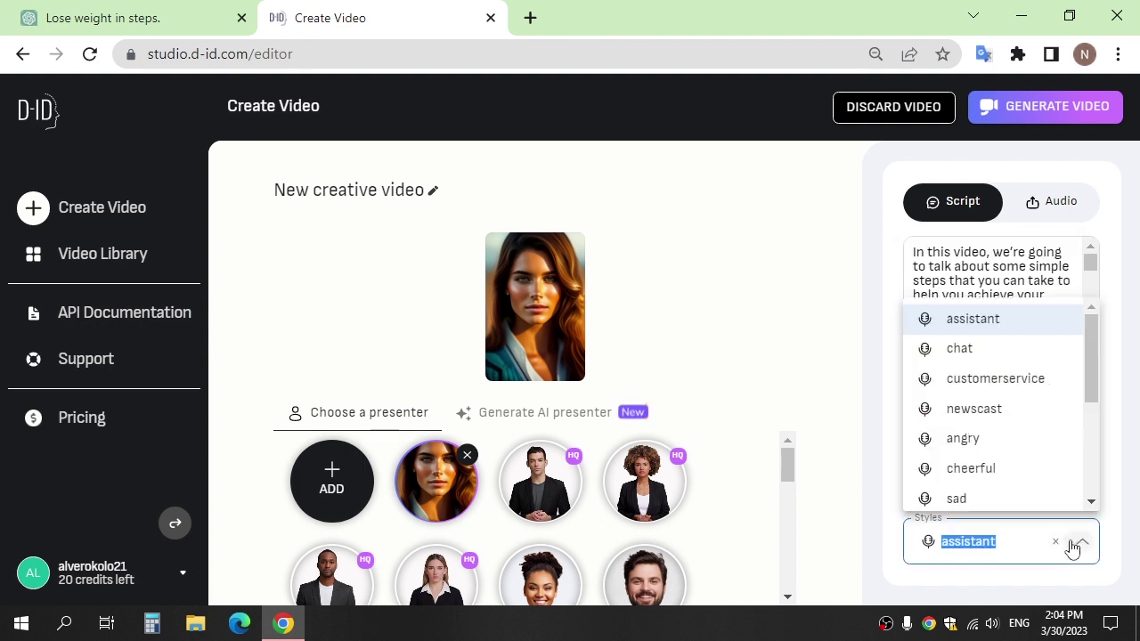
scroll(1036, 482, "down", 3)
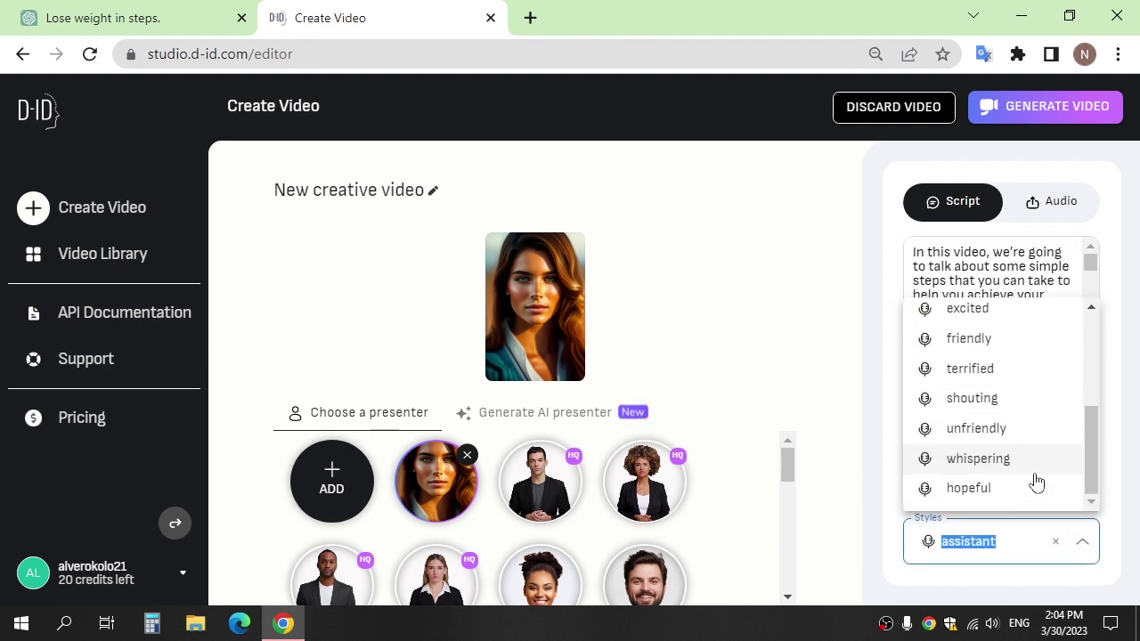
scroll(1036, 481, "up", 3)
left_click(844, 472)
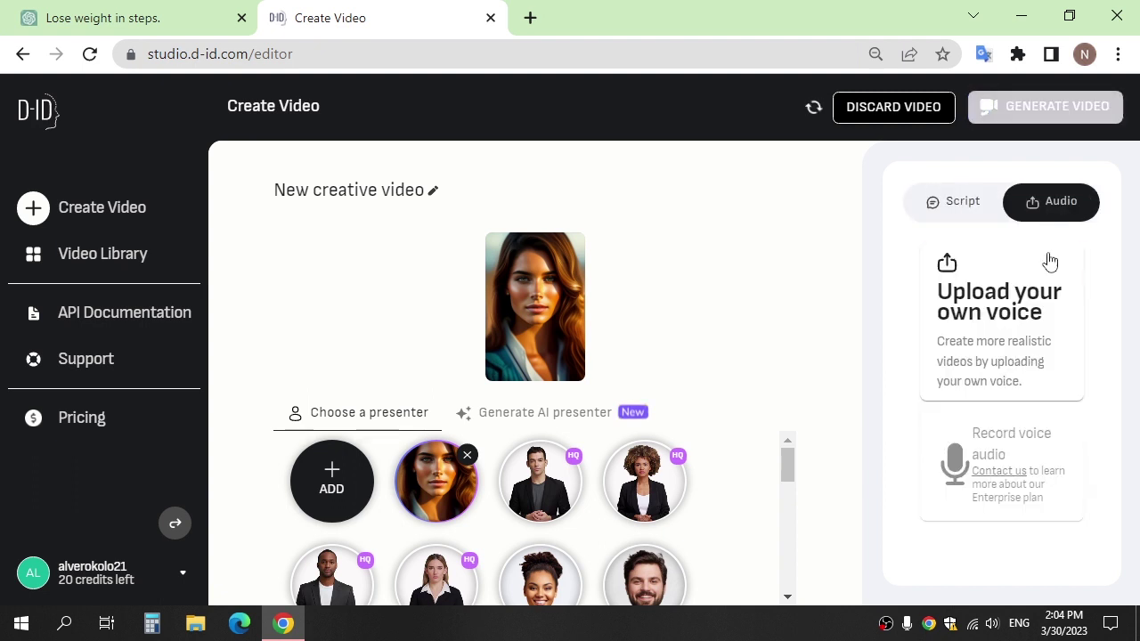
left_click(966, 211)
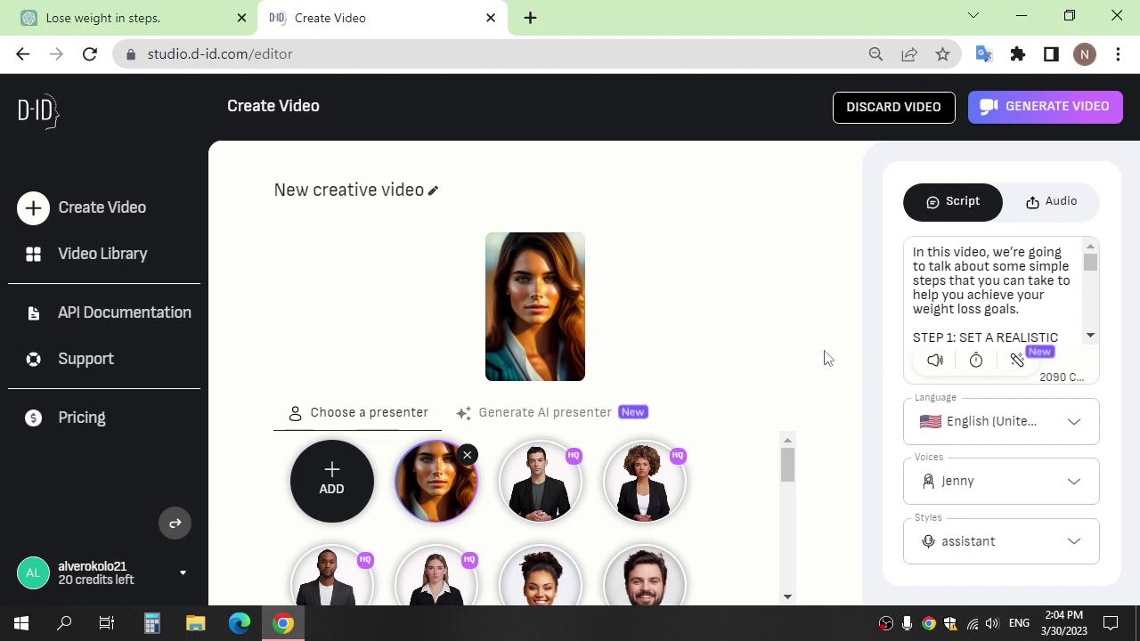
- Generate the weight-loss presenter video, confirming the 9-credit cost
left_click(1071, 112)
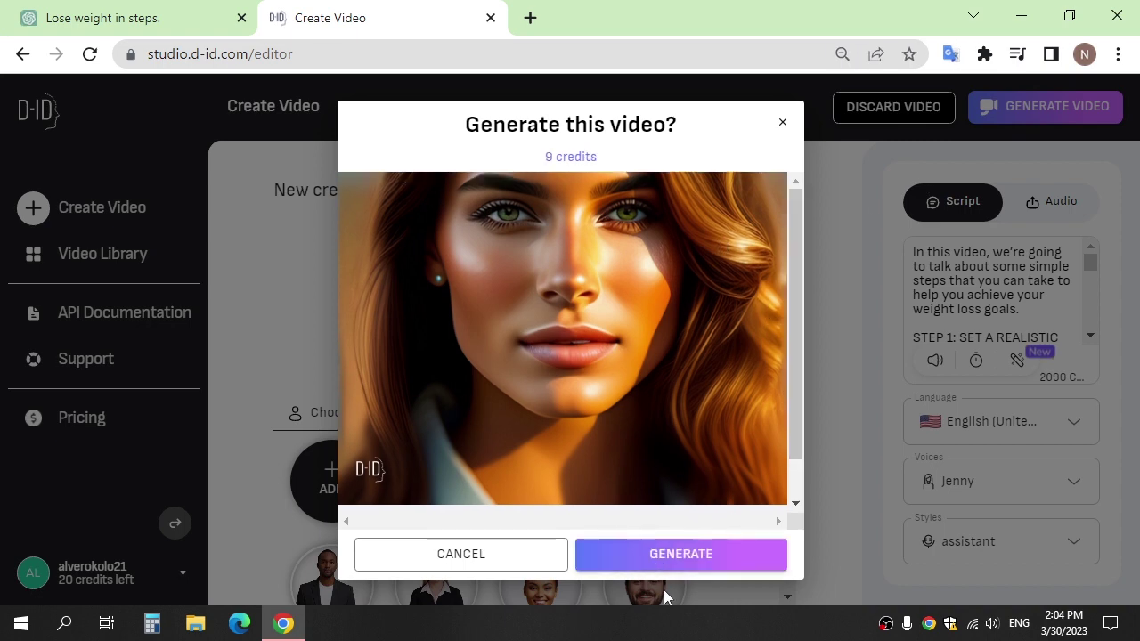
left_click(674, 571)
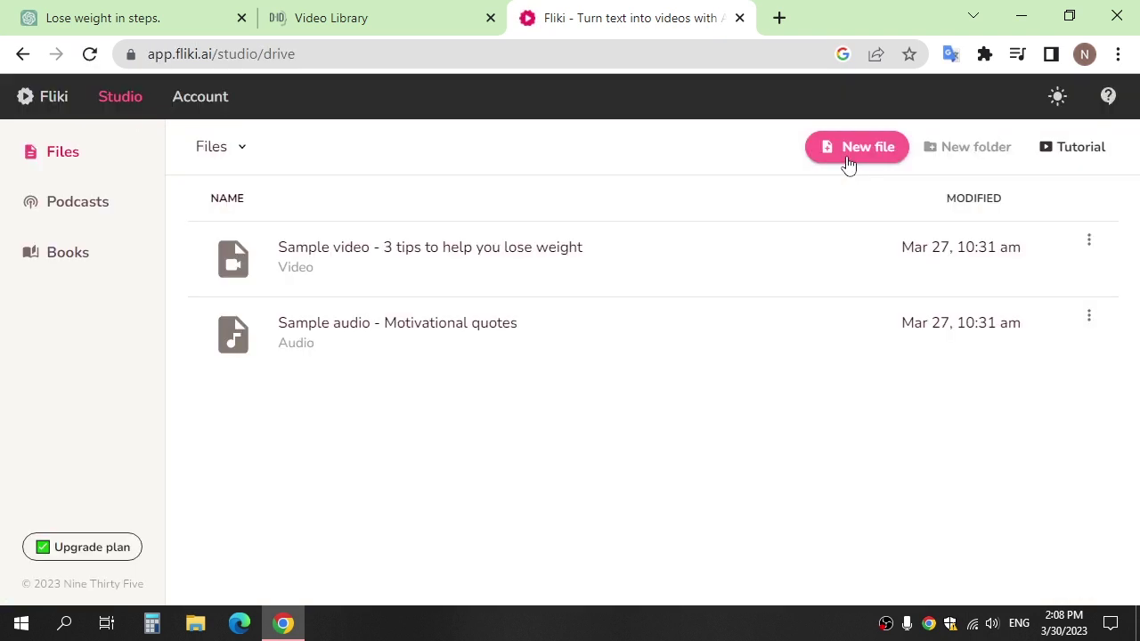
- Create a new Fliki video file named 'lose weight'
left_click(845, 157)
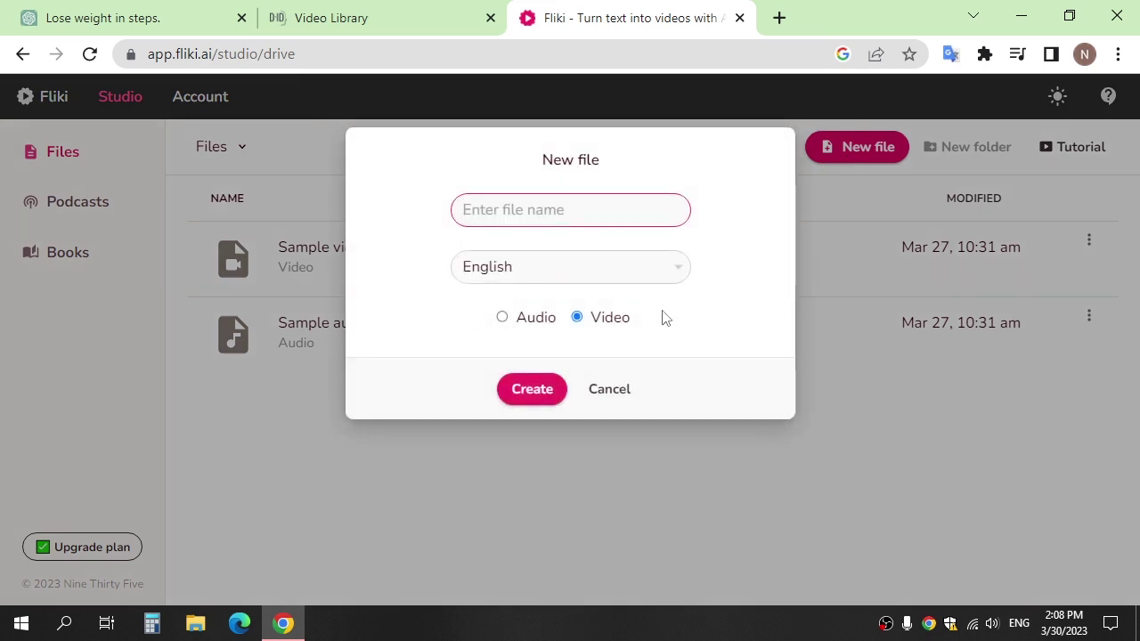
type("lose weight")
left_click(532, 401)
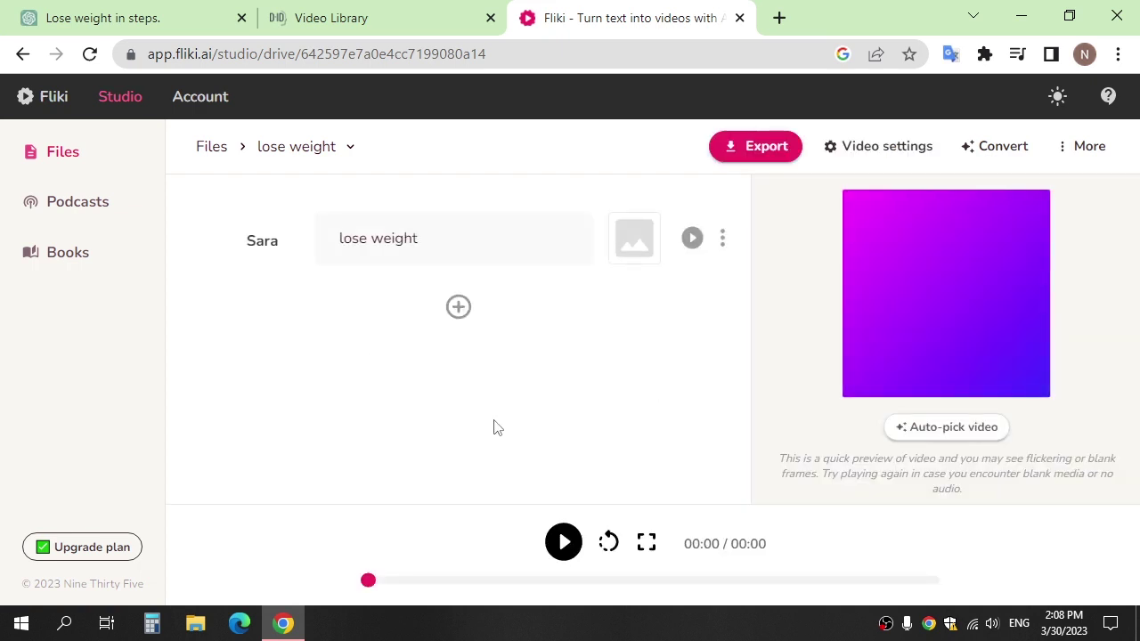
- Set the Fliki video to portrait size with yellow subtitle text and save
left_click(870, 148)
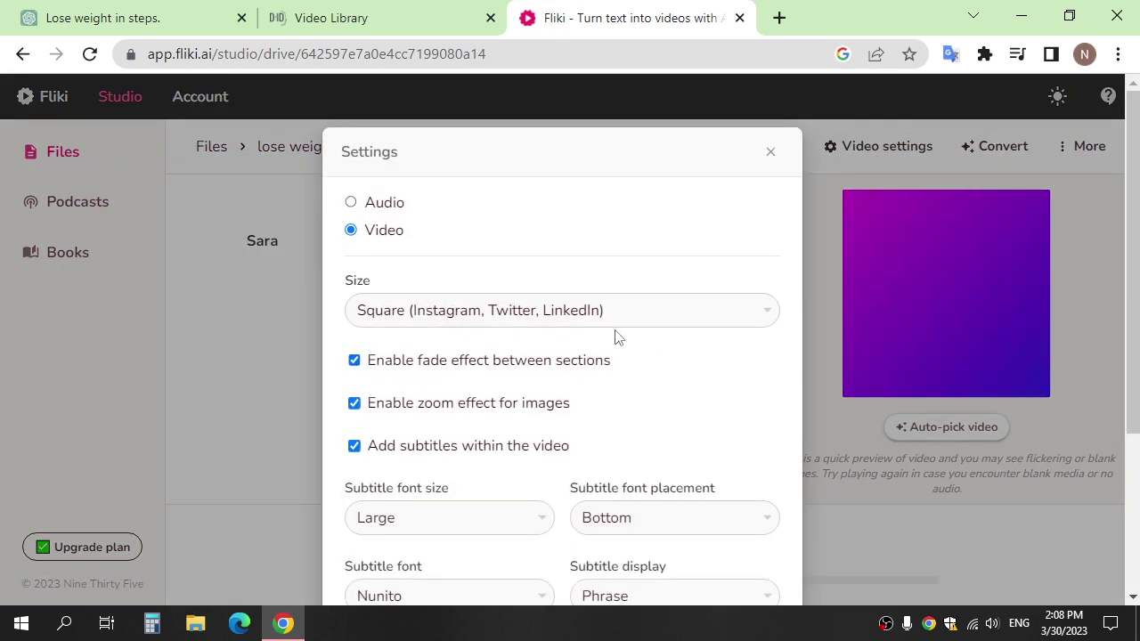
left_click(554, 320)
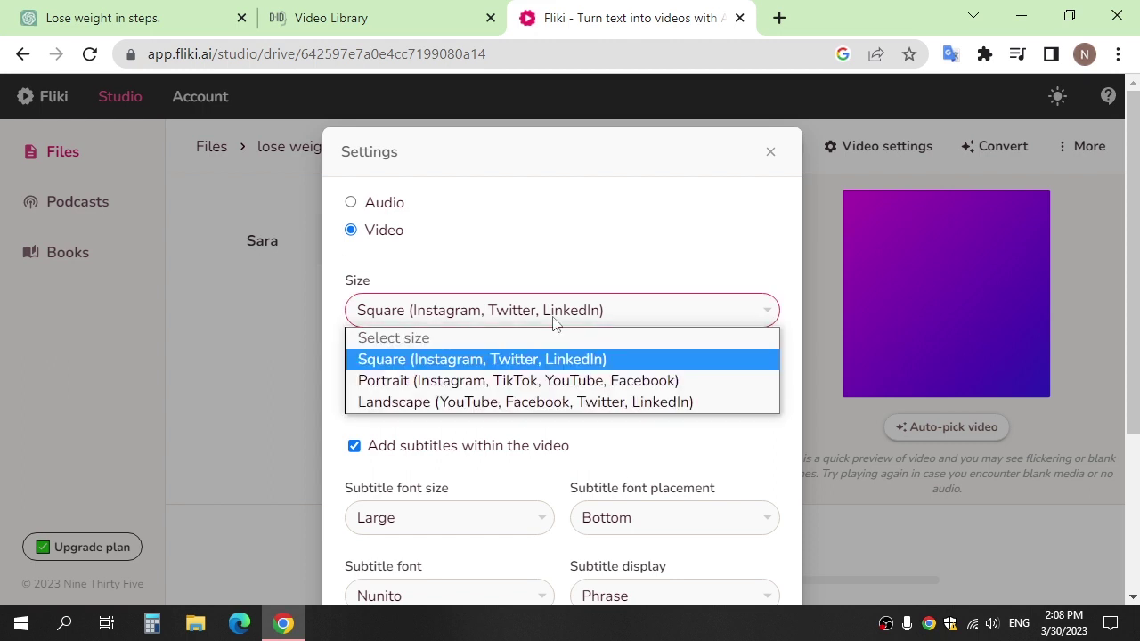
left_click(511, 386)
scroll(526, 384, "down", 3)
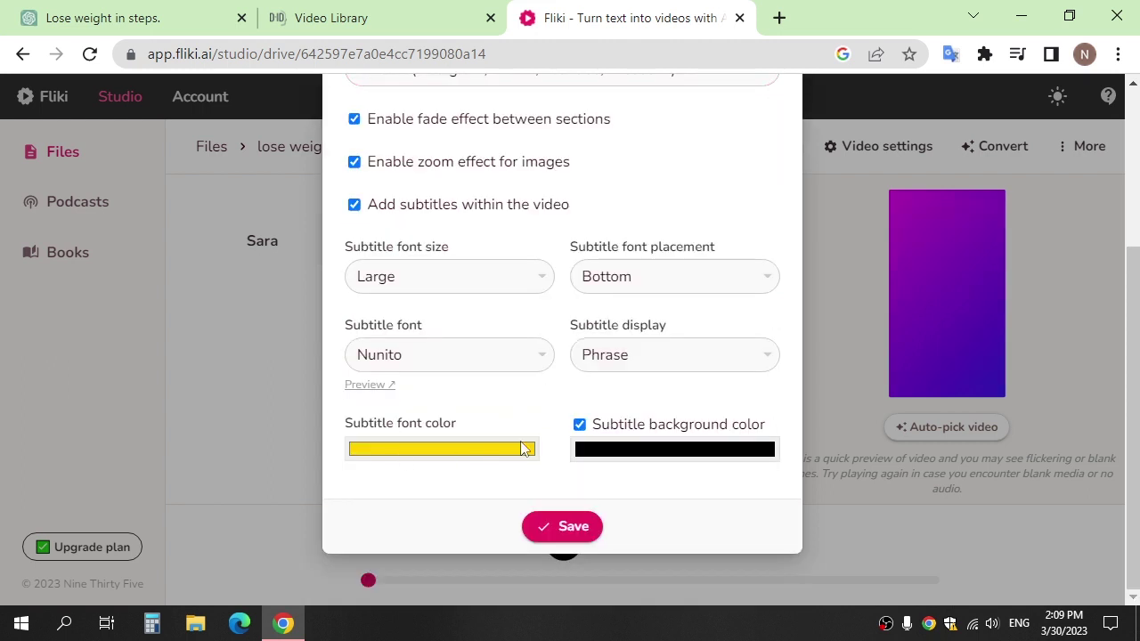
left_click(408, 456)
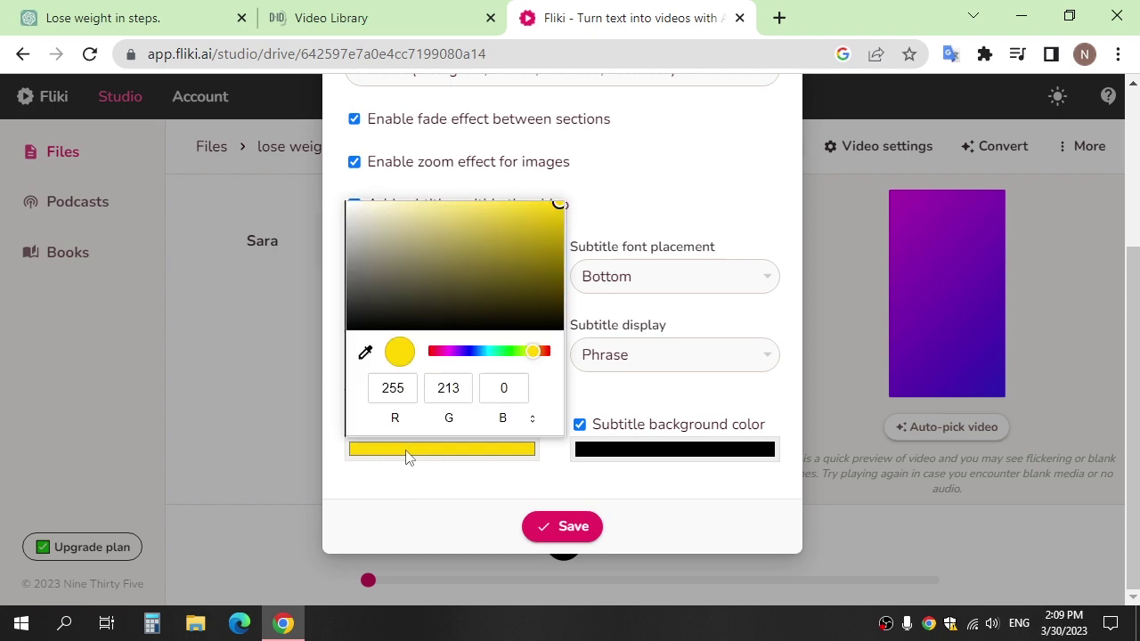
left_click(578, 495)
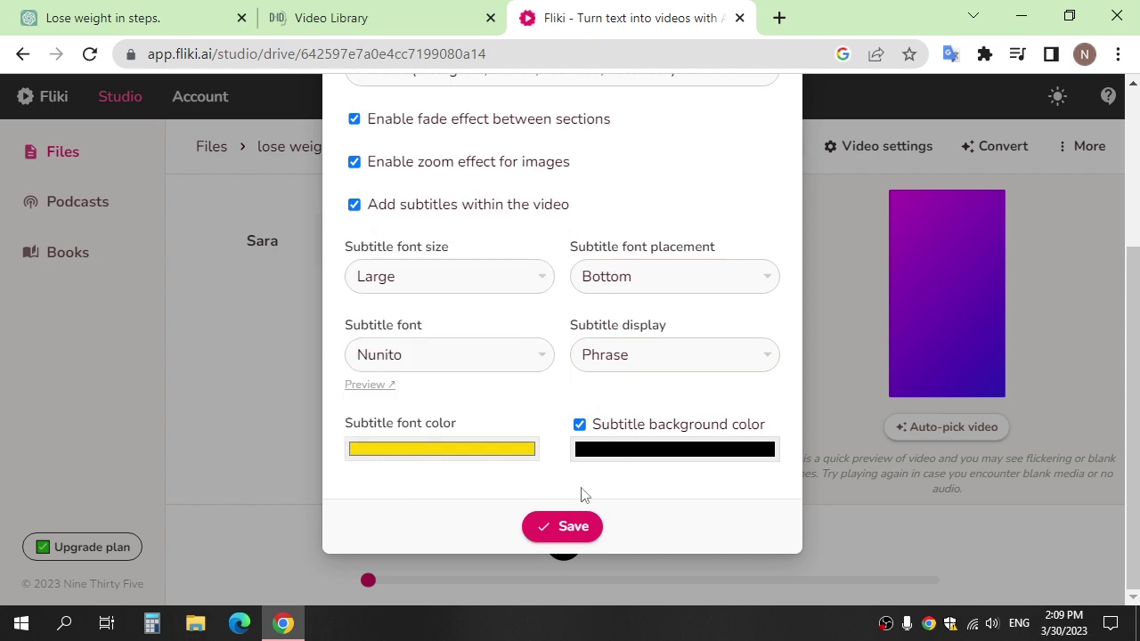
left_click(563, 532)
left_click(132, 7)
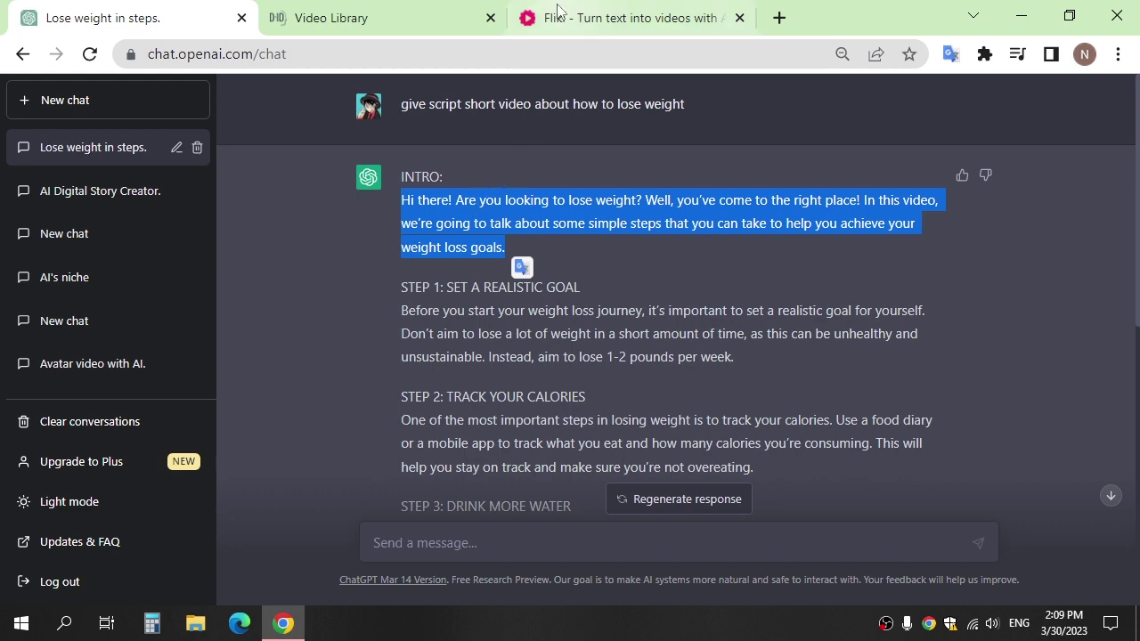
- Paste the script's intro paragraph into the scene, keeping the Sara voice
left_click(586, 13)
key("ctrl+a")
type("Hi there! Are you looking to lose weight? in this video, we’re going to talk about some simple steps that you can take to help you achieve your weight loss goals.")
left_click(256, 242)
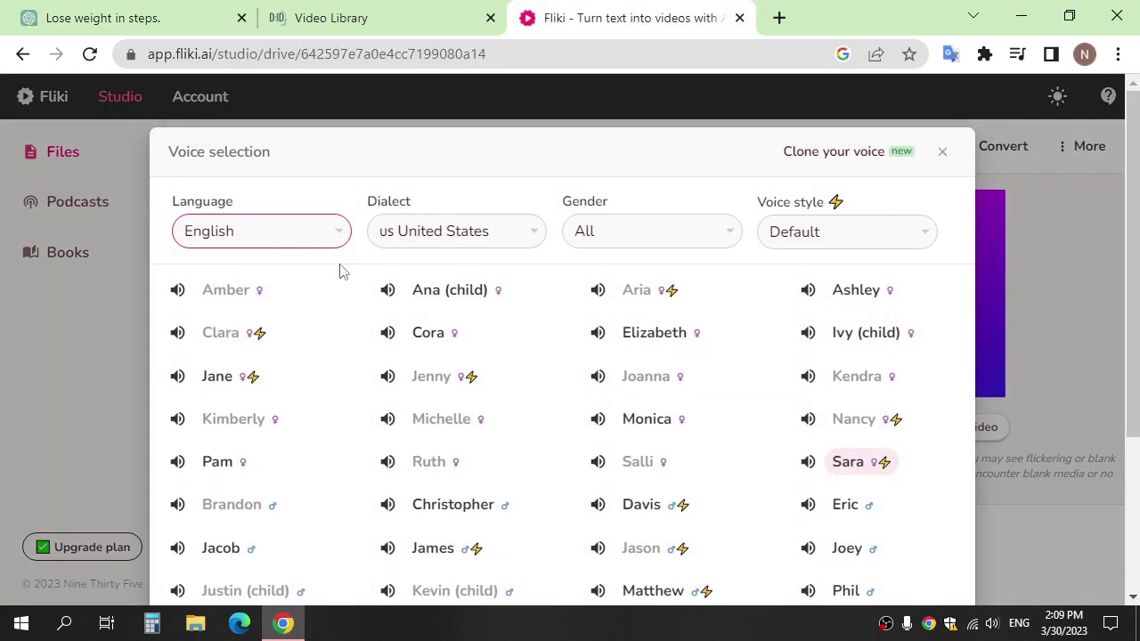
scroll(356, 318, "down", 3)
scroll(356, 318, "up", 3)
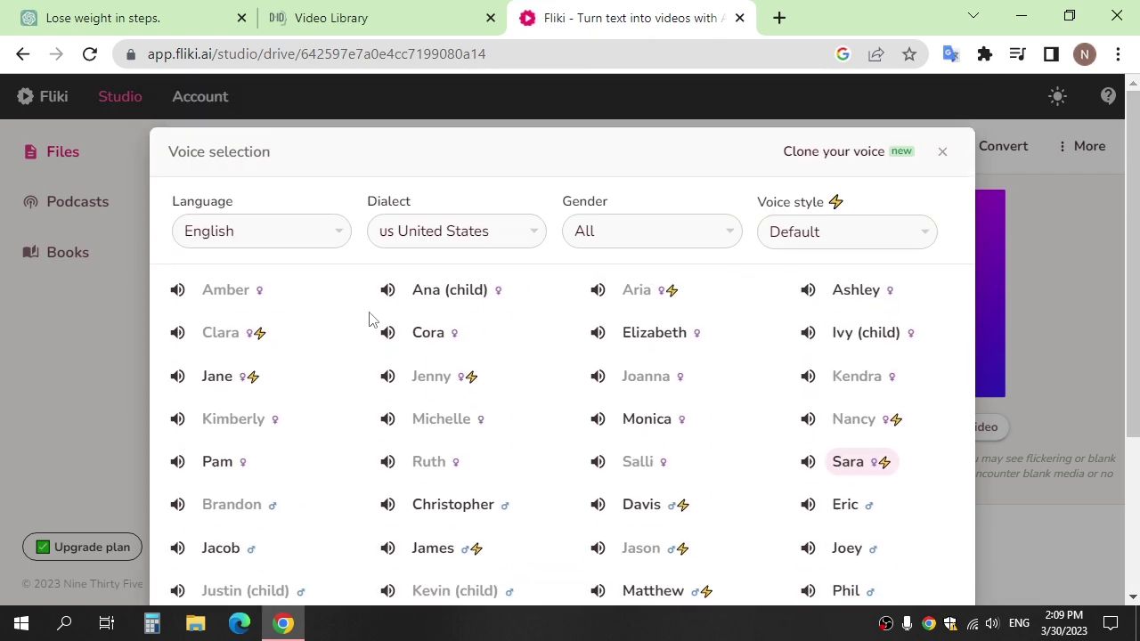
left_click(1008, 510)
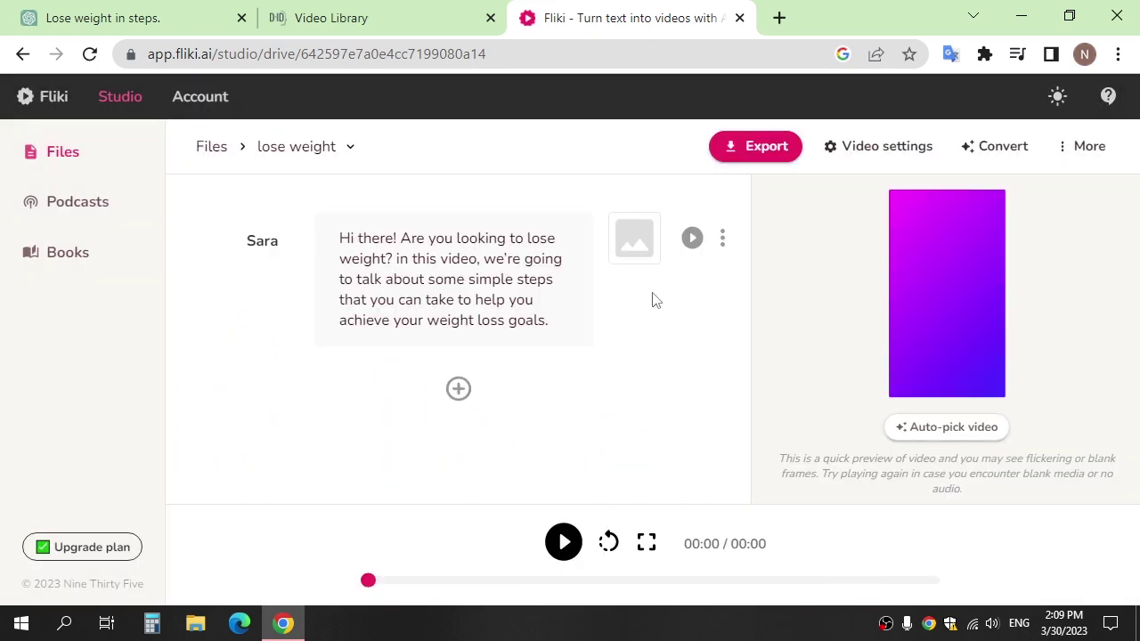
- Use the stock photo of a man holding his stomach as the visual and preview it
left_click(631, 254)
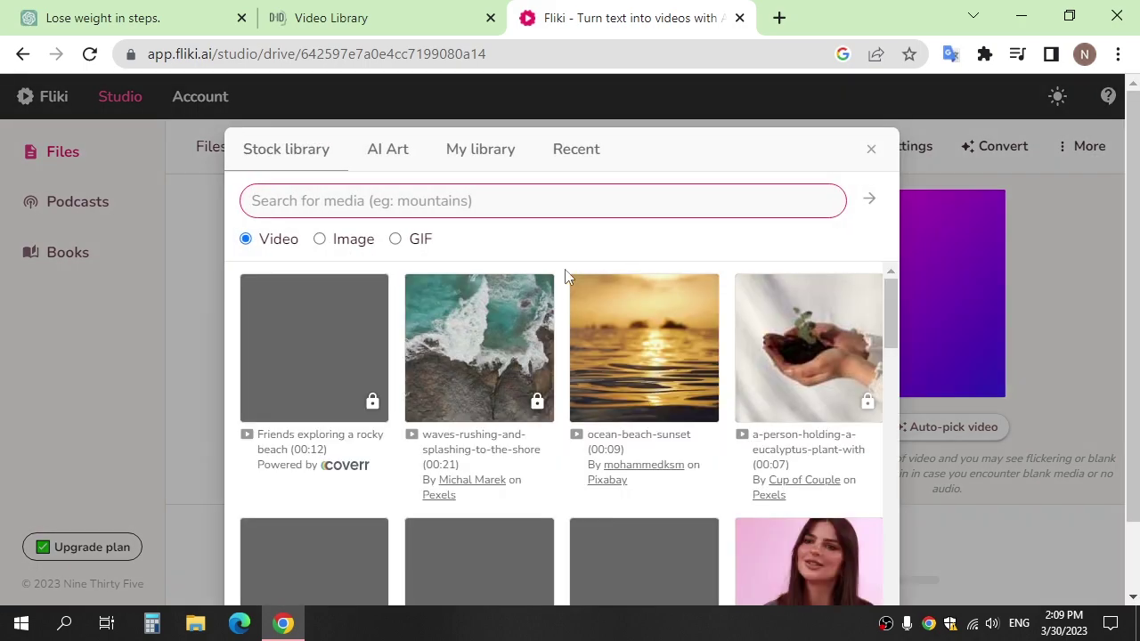
scroll(509, 316, "down", 2)
scroll(512, 311, "down", 2)
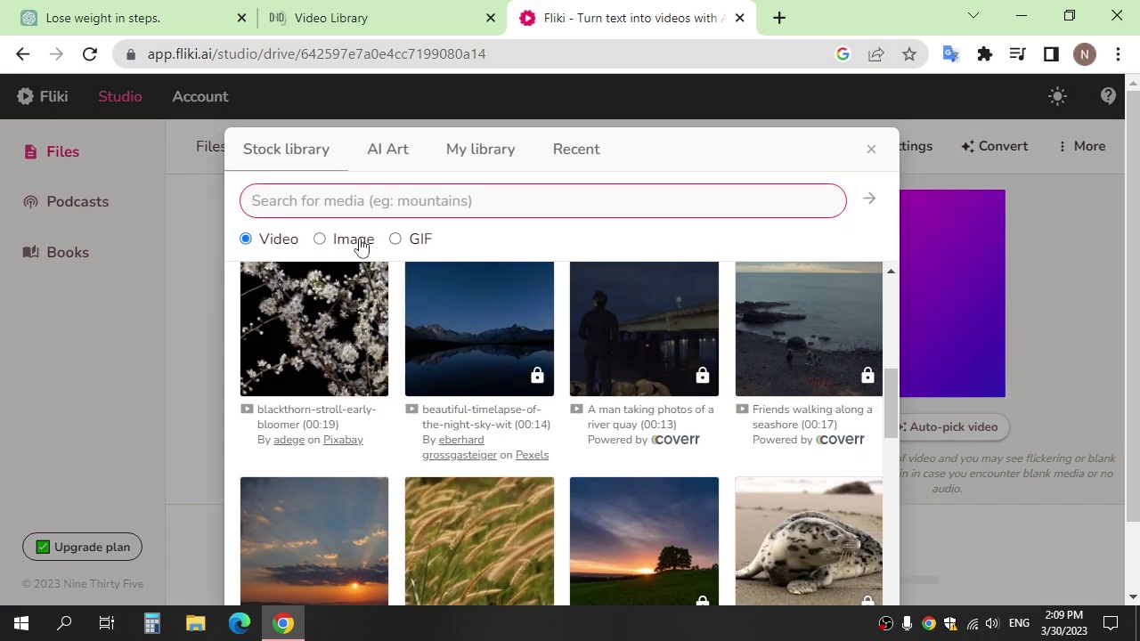
left_click(363, 239)
scroll(523, 298, "down", 2)
scroll(522, 298, "down", 1)
left_click(492, 167)
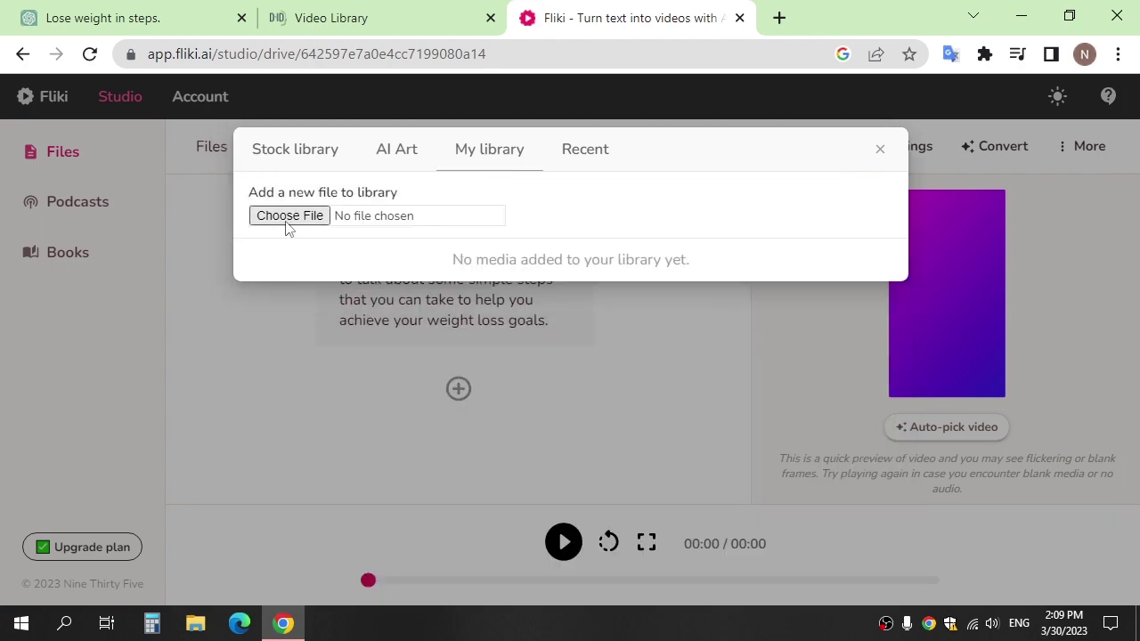
left_click(303, 153)
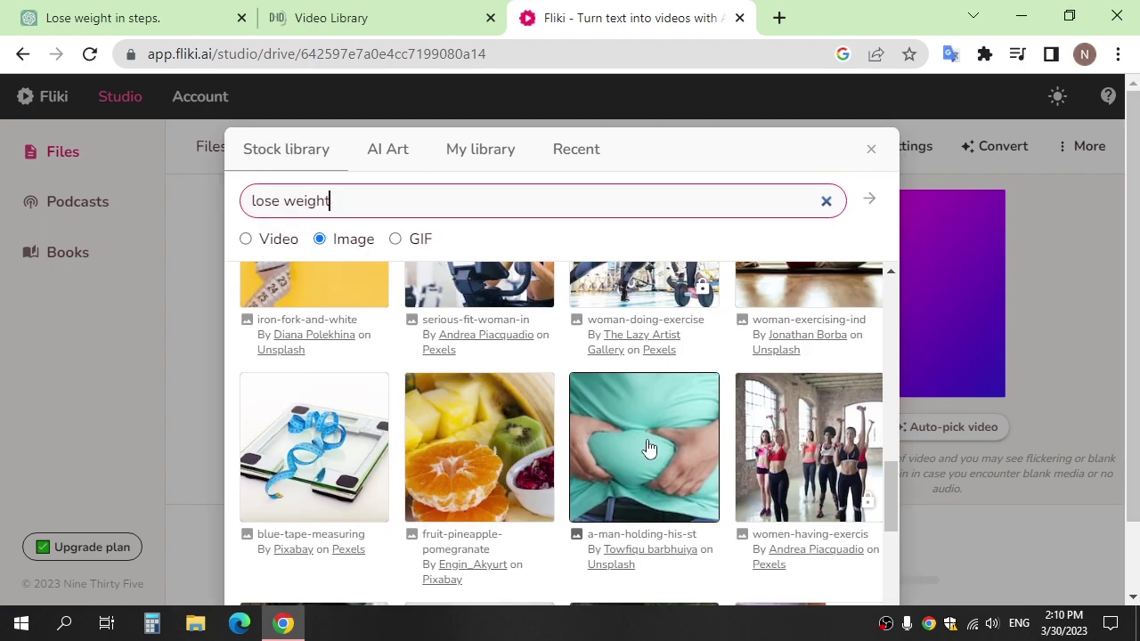
left_click(660, 459)
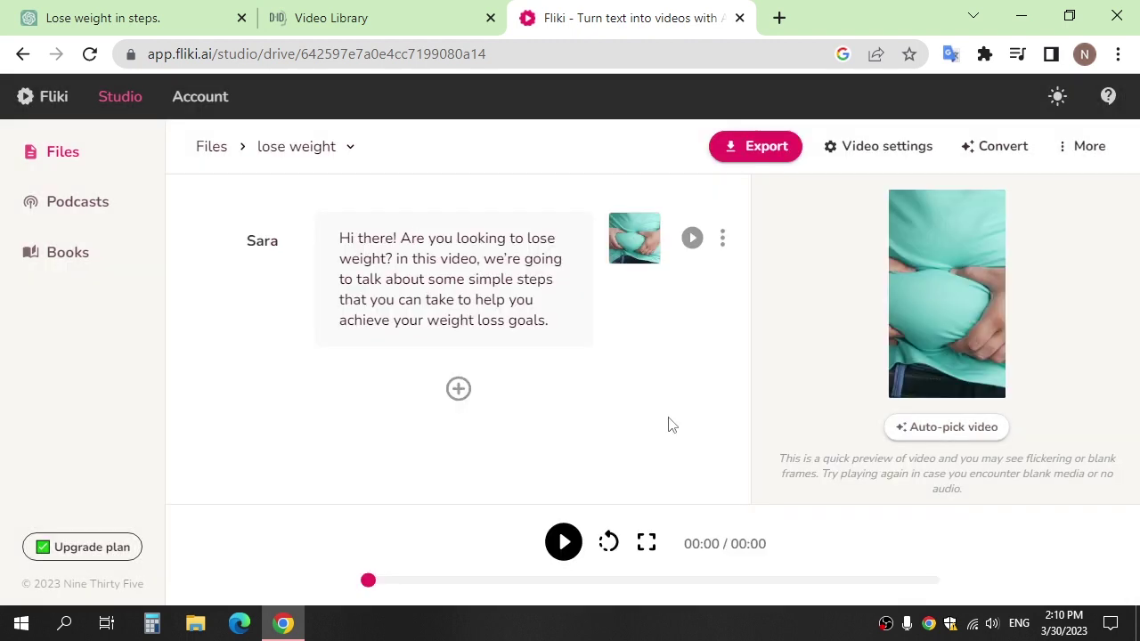
left_click(570, 545)
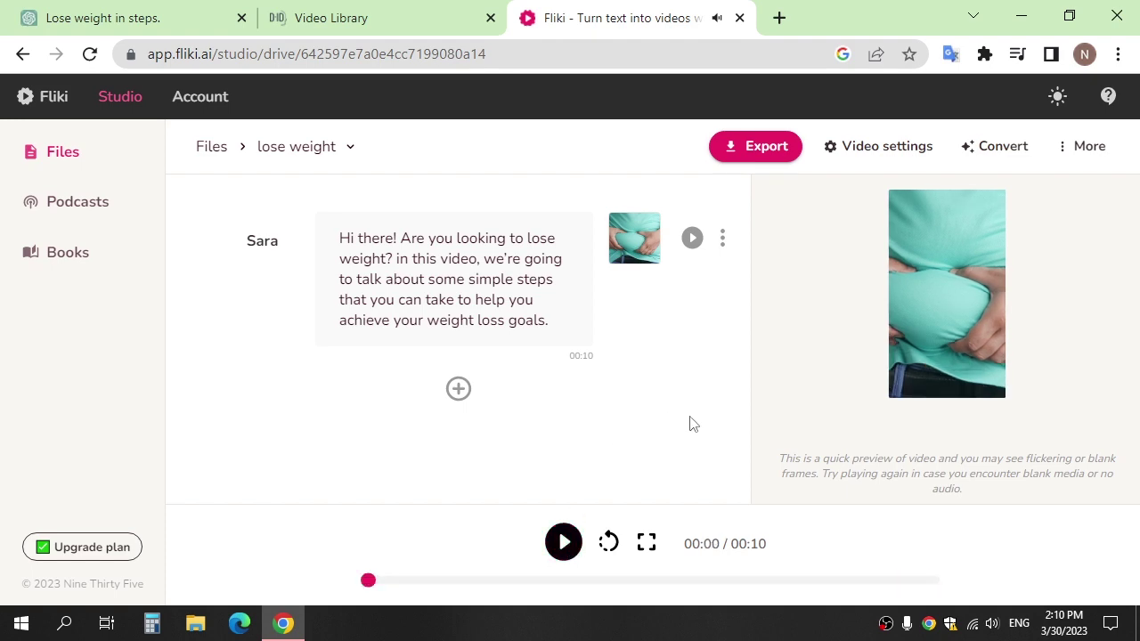
- Add a new scene after the intro containing the ChatGPT 'STEP 1: SET A REALISTIC GOAL' heading
left_click(458, 388)
key("ctrl+1")
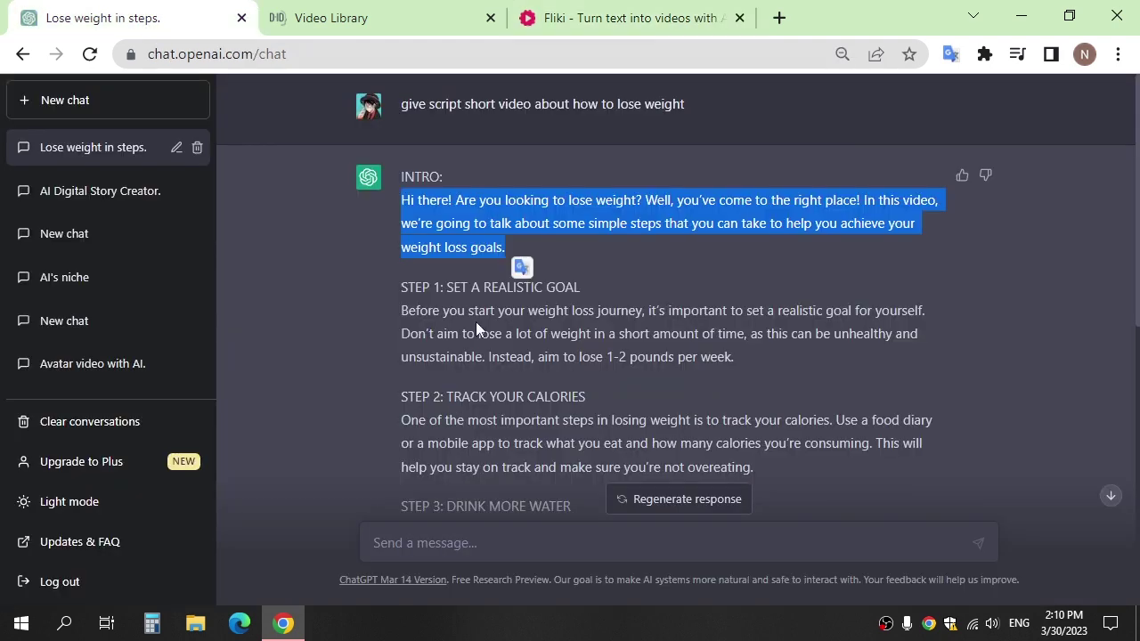
left_click_drag(400, 286, 581, 289)
key("ctrl+c")
key("ctrl+Tab")
key("ctrl+Tab")
key("ctrl+v")
key("Return")
- Paste the goal-setting advice sentences from ChatGPT below the STEP 1 heading
left_click(107, 18)
left_click(504, 318)
left_click_drag(676, 320, 745, 344)
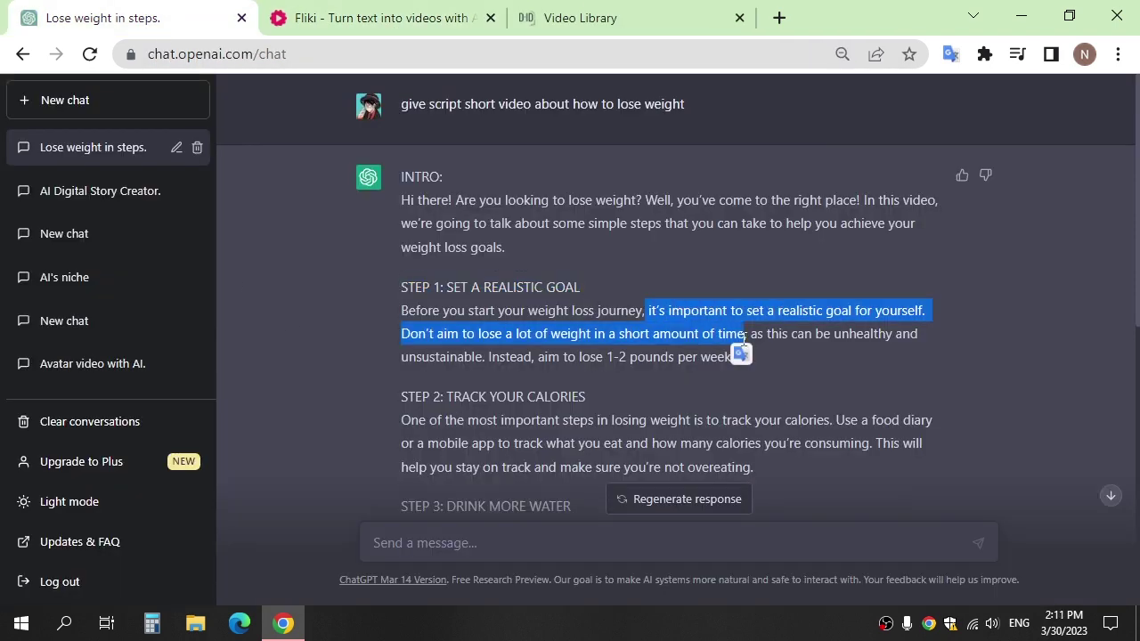
key("ctrl+c")
key("ctrl+Tab")
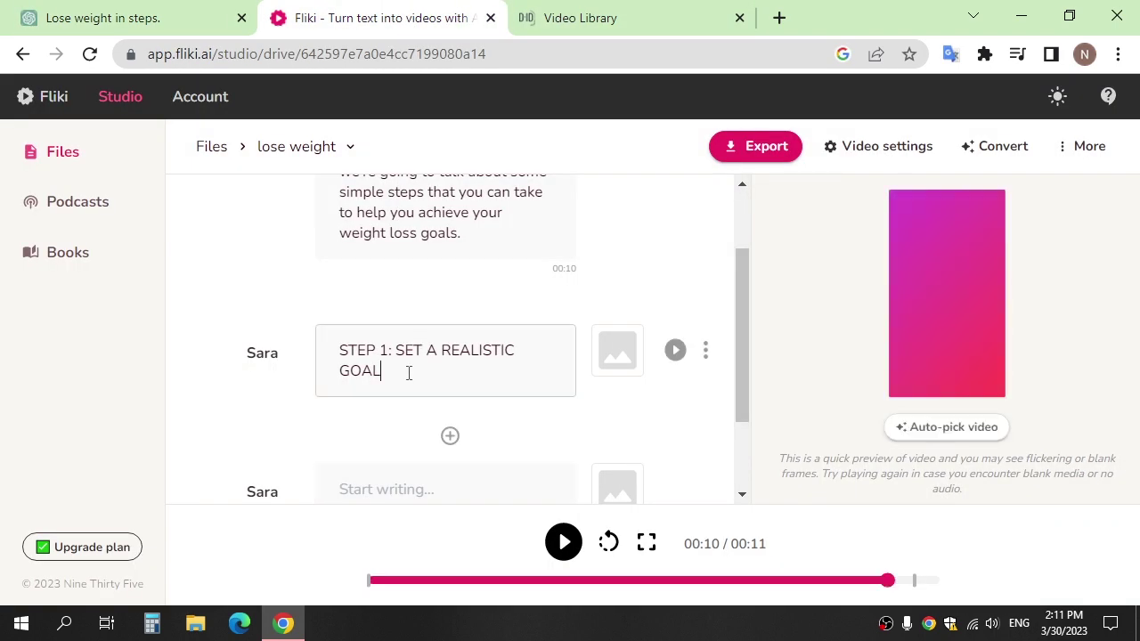
key("ctrl+v")
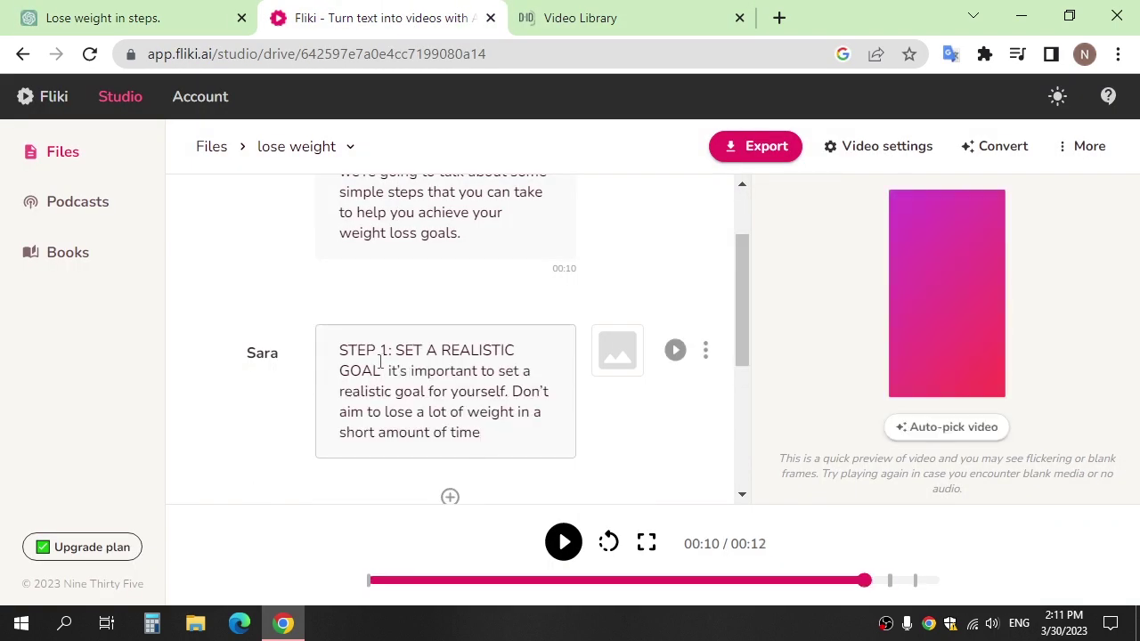
- Delete the extra empty scene from the project
scroll(534, 374, "down", 5)
left_click(705, 369)
left_click(754, 584)
scroll(750, 290, "up", 3)
- Search stock videos for 'REALISTIC GOAL', use the business-analytics clip, and preview the scene
left_click(616, 356)
left_click_drag(394, 348, 383, 371)
key("ctrl+v")
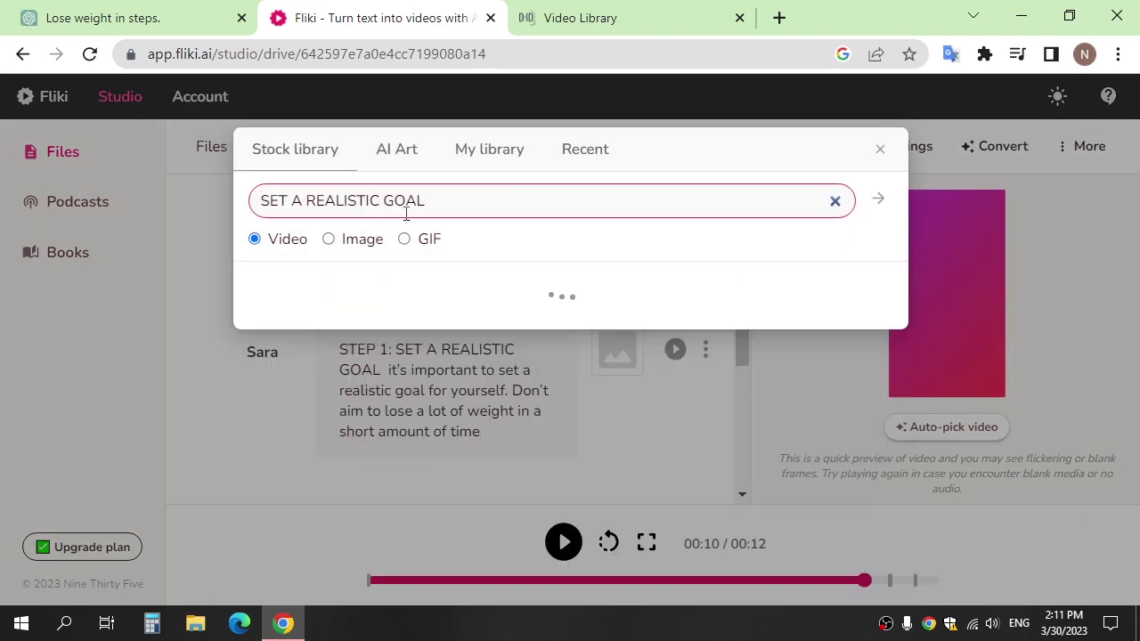
scroll(418, 267, "down", 3)
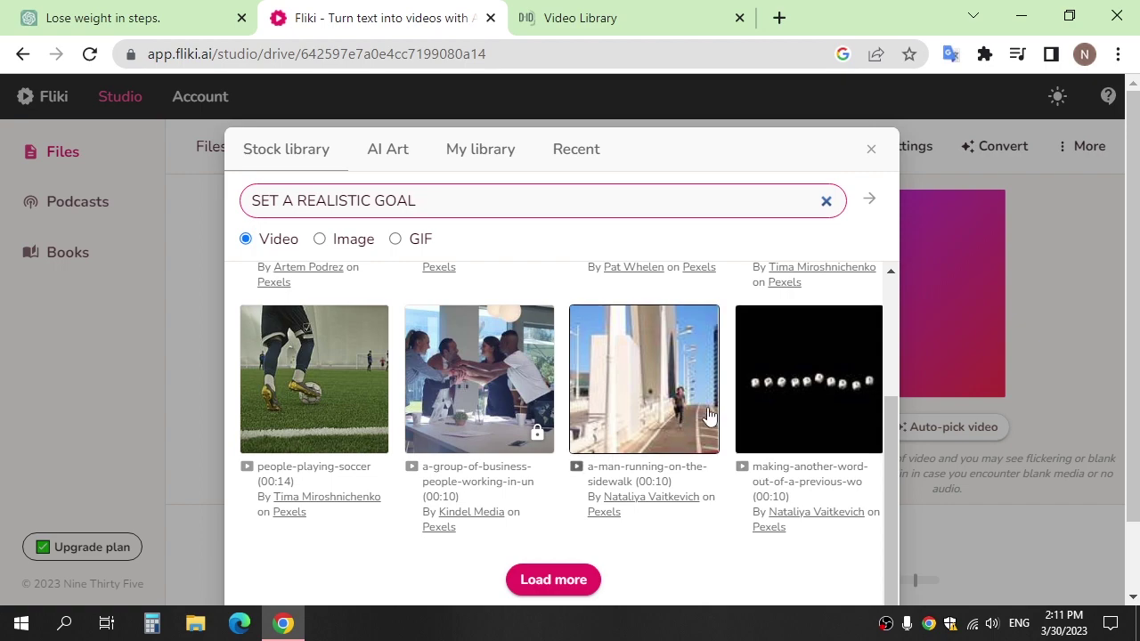
scroll(429, 274, "up", 3)
key("Home")
key("Delete")
key("Delete")
key("Delete")
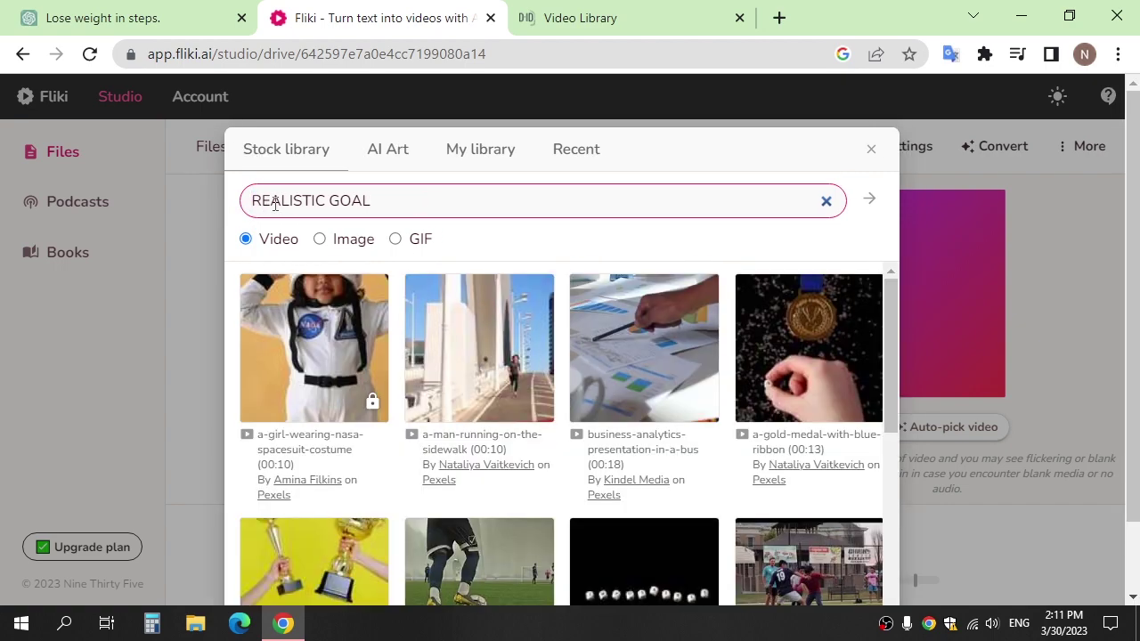
key("Return")
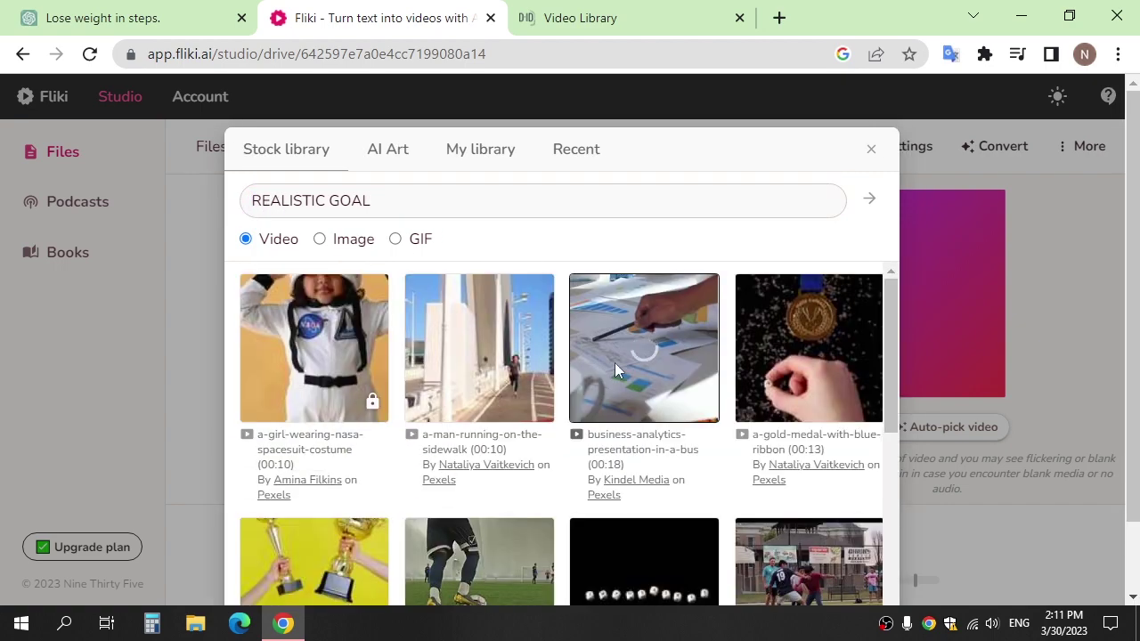
left_click(614, 362)
left_click(567, 544)
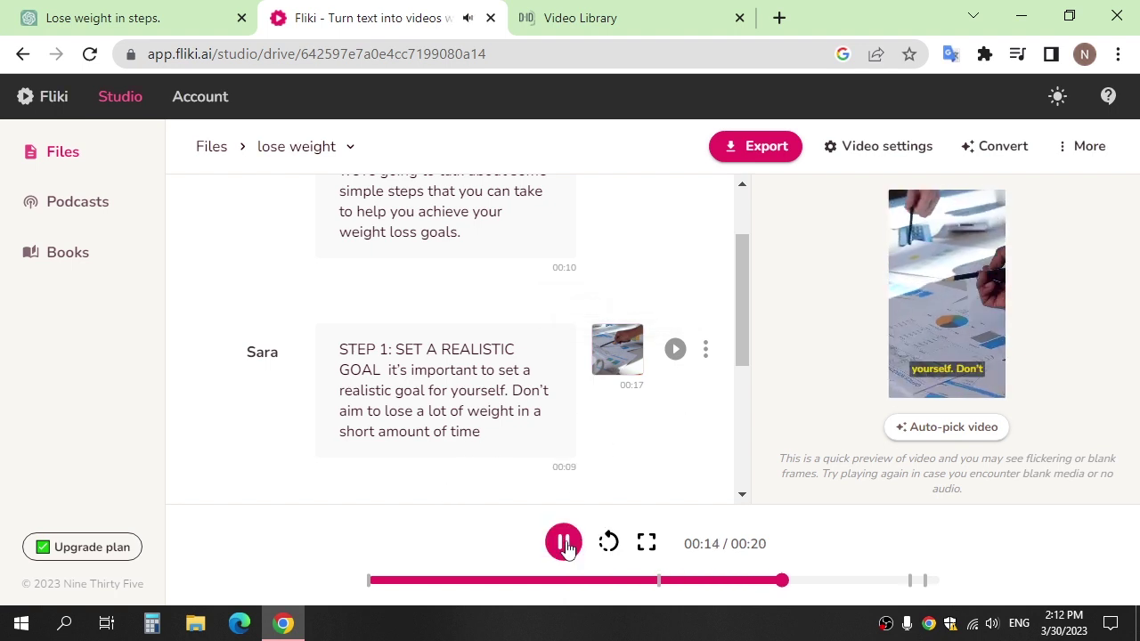
- Paste the ChatGPT 'STEP 2: TRACK YOUR CALORIES' heading into the empty scene
scroll(668, 383, "down", 3)
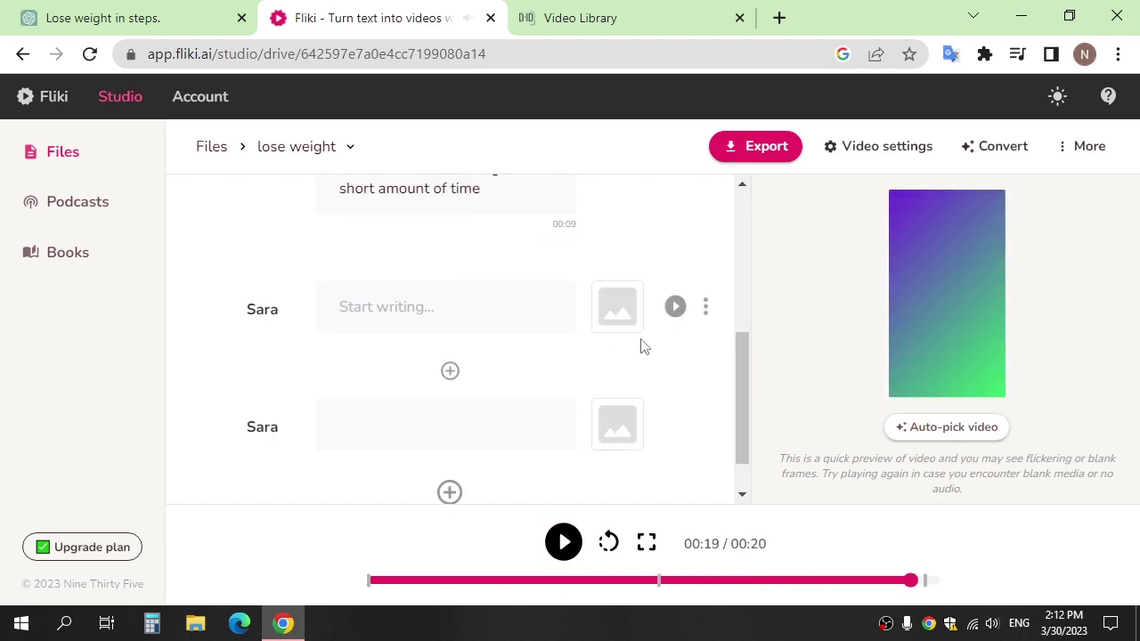
left_click(436, 306)
key("ctrl+shift+Tab")
left_click_drag(399, 397, 585, 397)
key("ctrl+c")
key("ctrl+Tab")
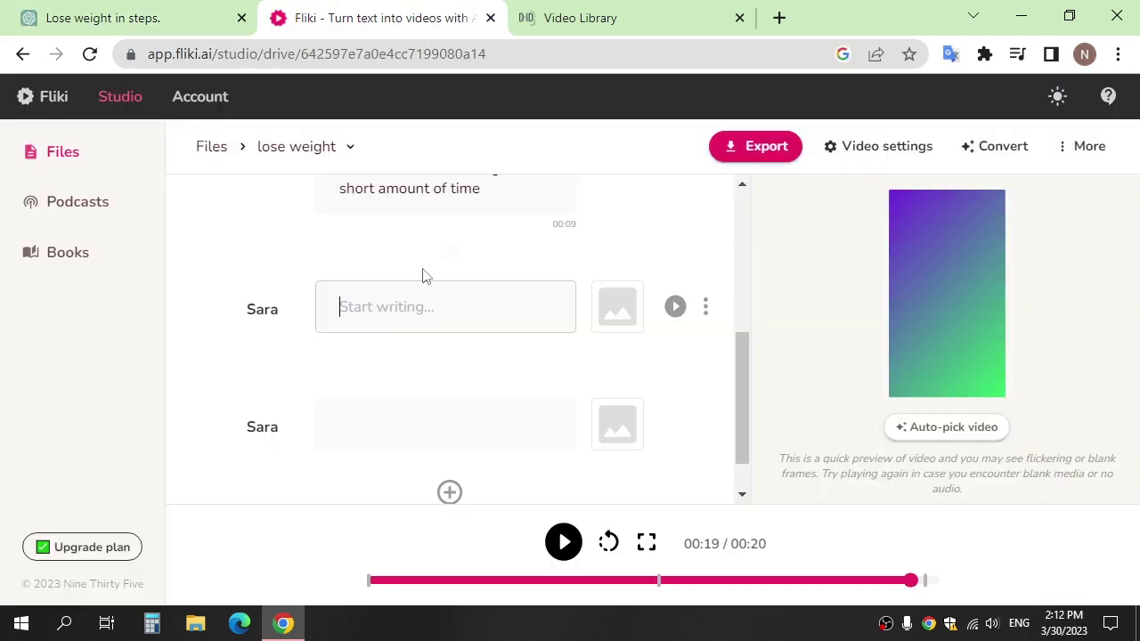
key("ctrl+v")
- Add the calorie-tracking sentence from ChatGPT below the STEP 2 heading
key("ctrl+shift+Tab")
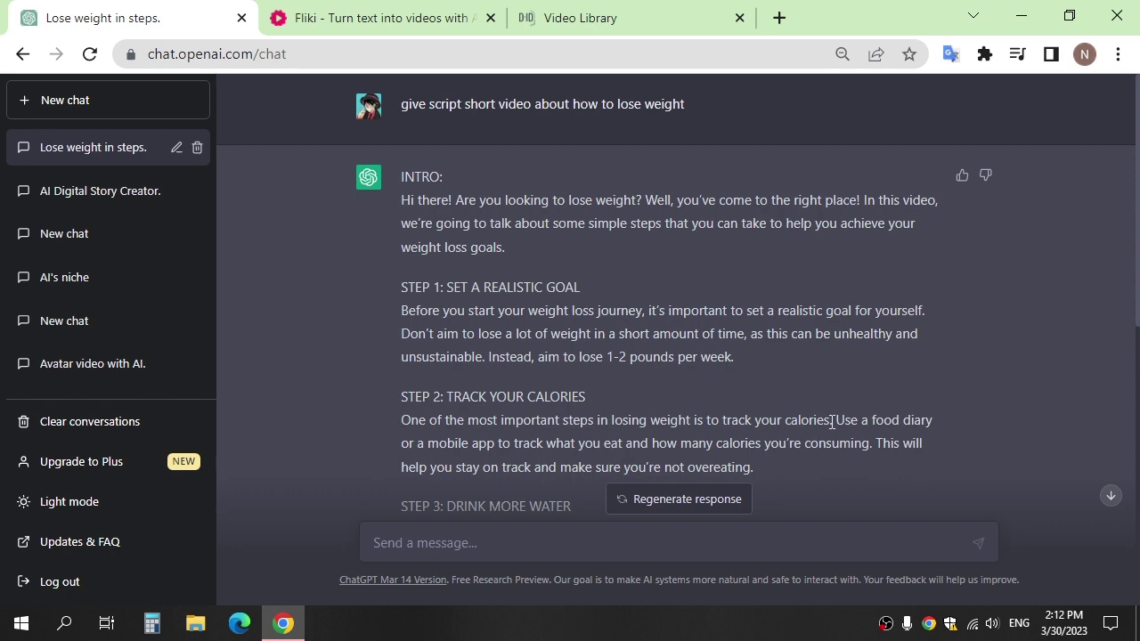
left_click_drag(832, 419, 397, 411)
key("ctrl+c")
key("ctrl+Tab")
key("ctrl+v")
- Search stock images for 'track your calories' and use the running-track photo
scroll(743, 362, "down", 1)
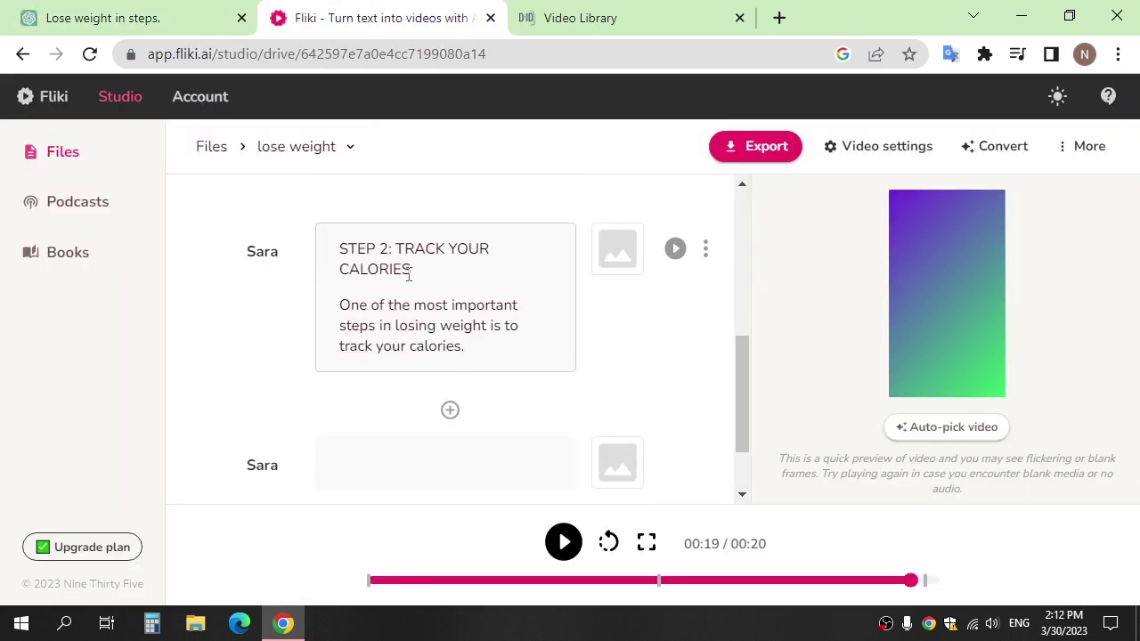
left_click_drag(339, 350, 464, 349)
left_click(617, 249)
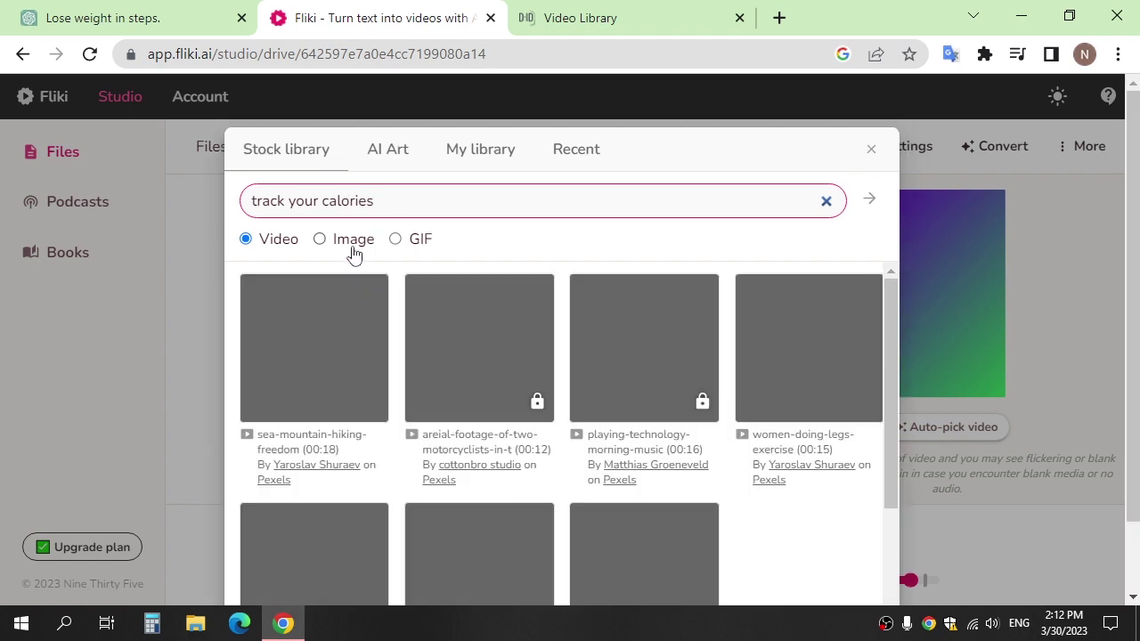
left_click(329, 238)
left_click(382, 201)
key("Return")
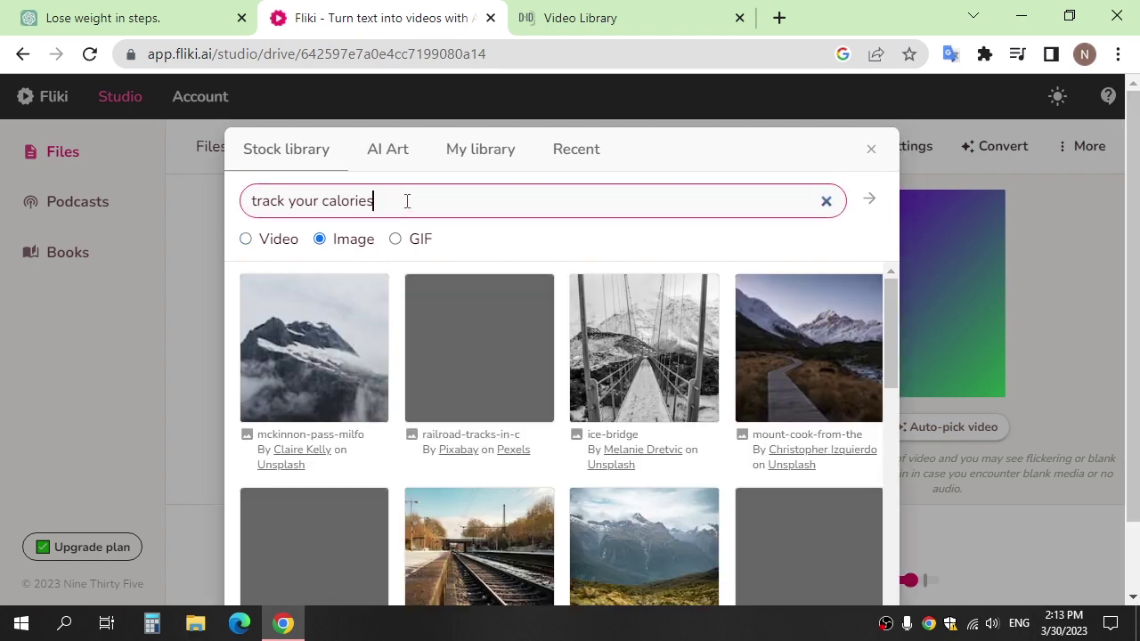
scroll(576, 338, "down", 5)
scroll(486, 348, "down", 3)
left_click(483, 321)
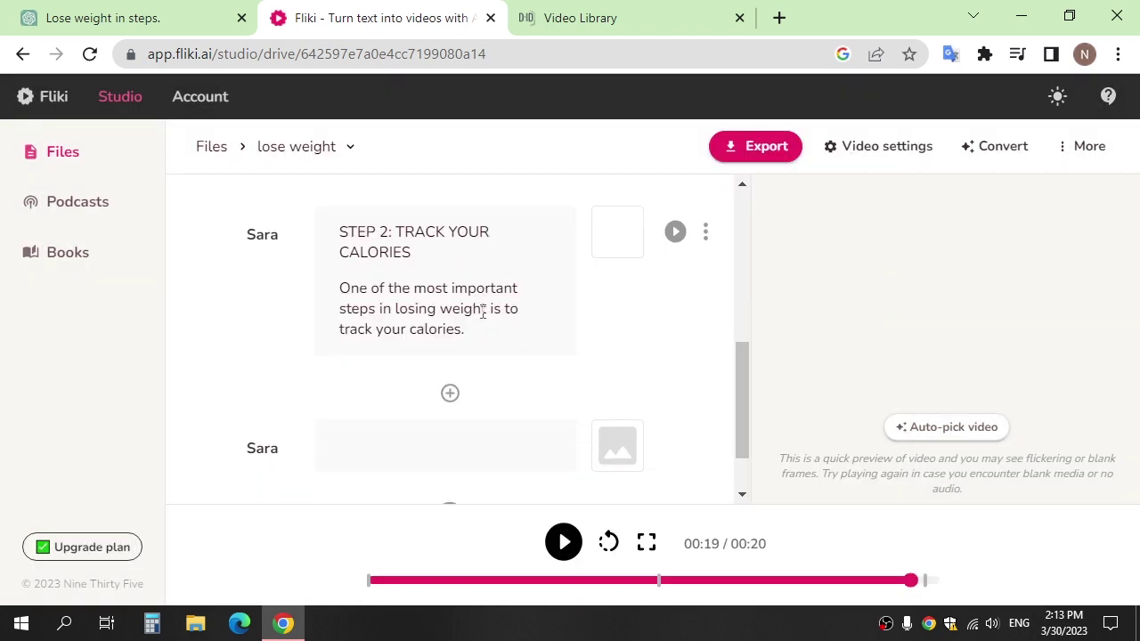
scroll(479, 357, "up", 3)
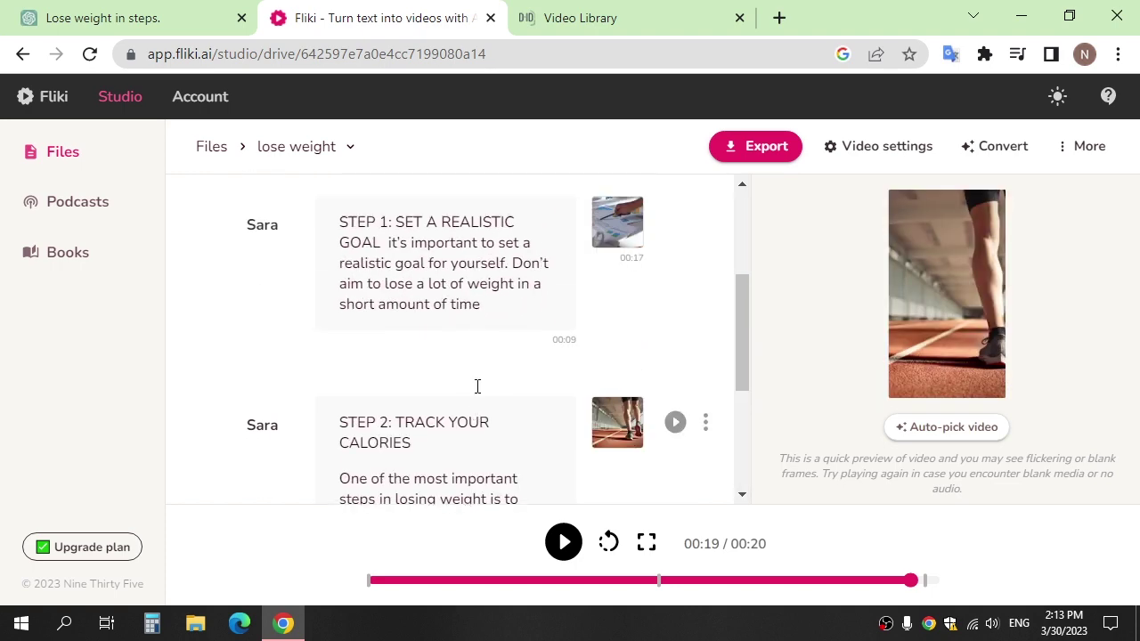
scroll(475, 387, "up", 3)
scroll(485, 385, "up", 2)
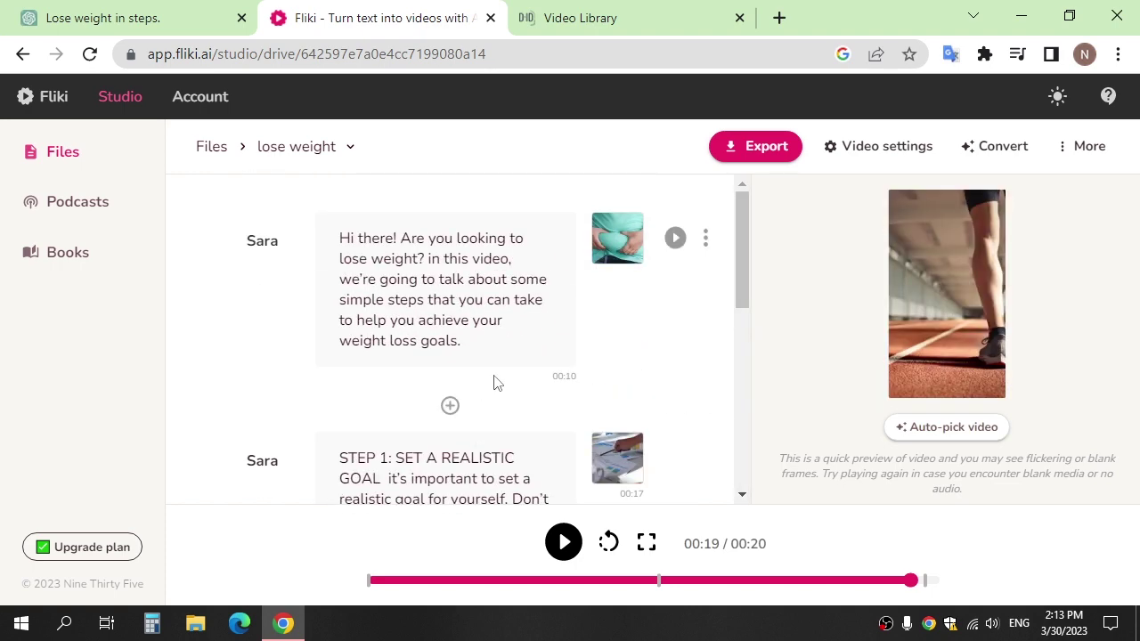
- Start exporting the three-scene video and block the browser notification prompt
left_click(751, 149)
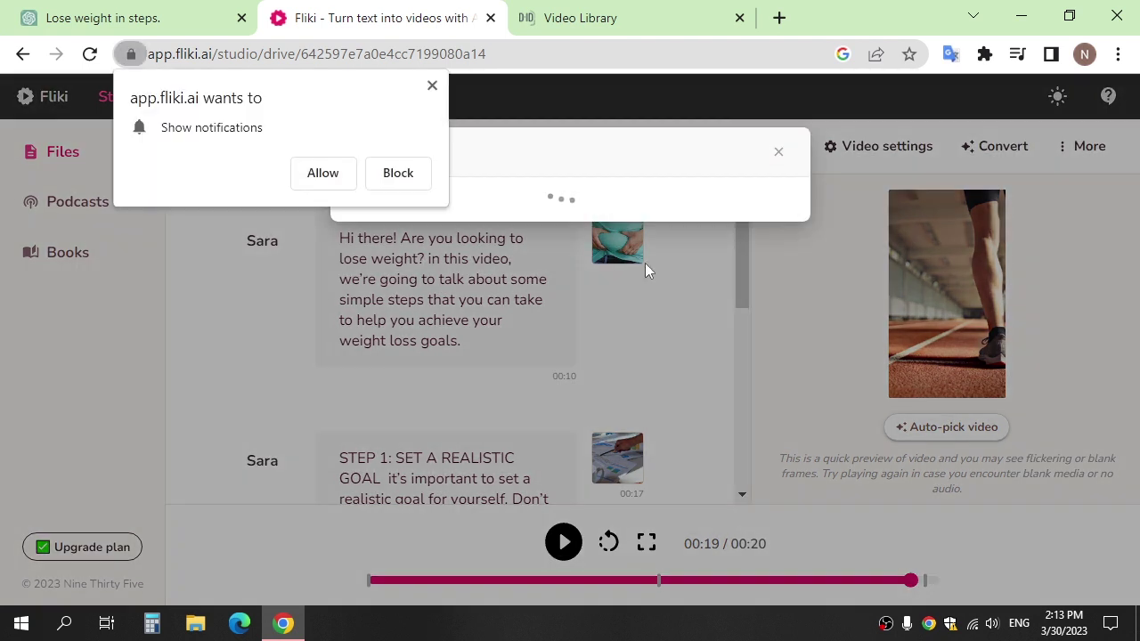
left_click(432, 86)
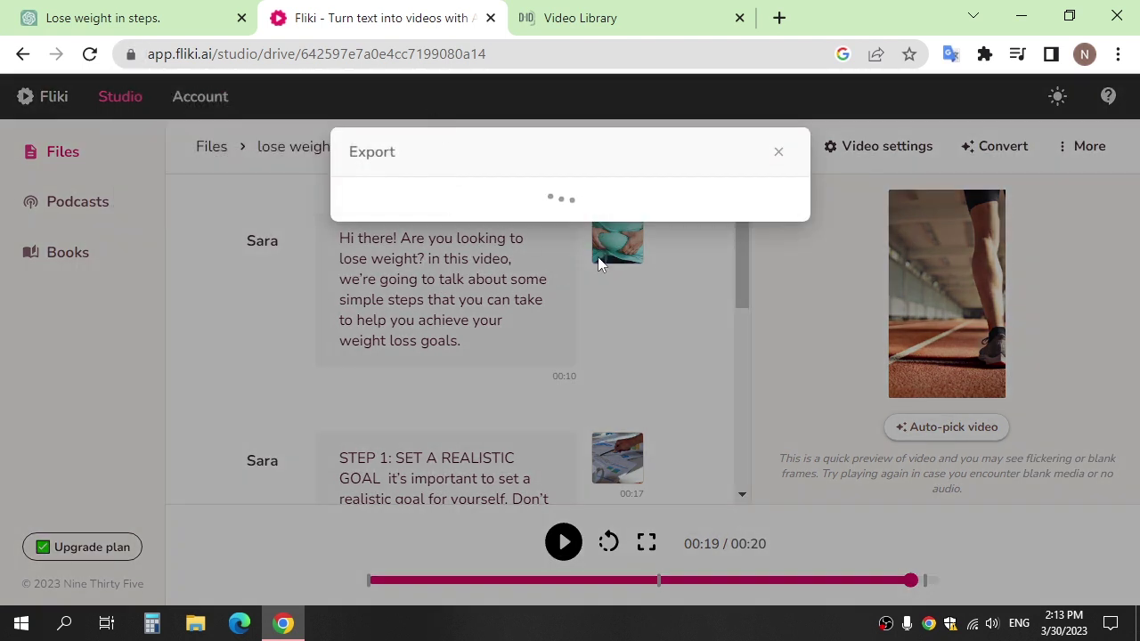